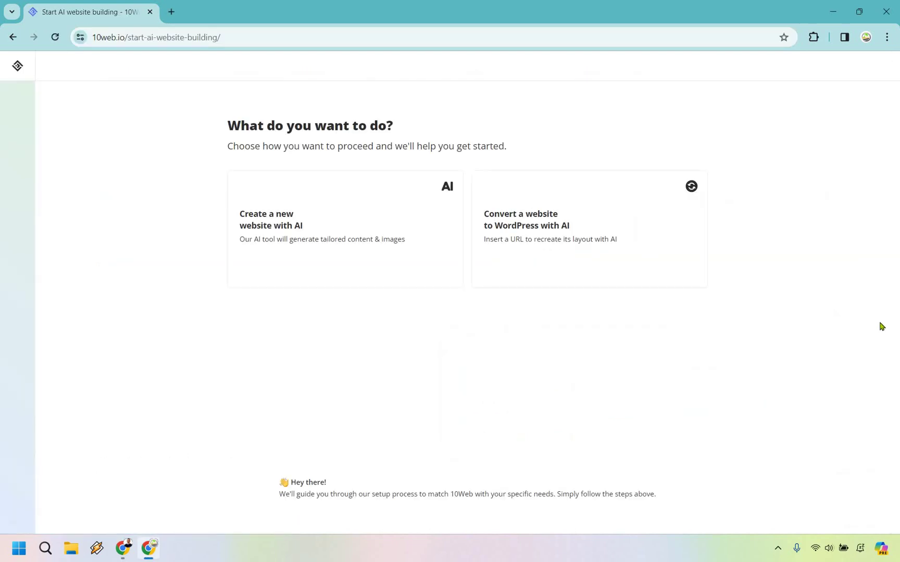
Step: Start a new website with AI and choose to create an informational website
{"action": "left_click", "coordinate": [630, 246]}
{"action": "left_click", "coordinate": [377, 176]}
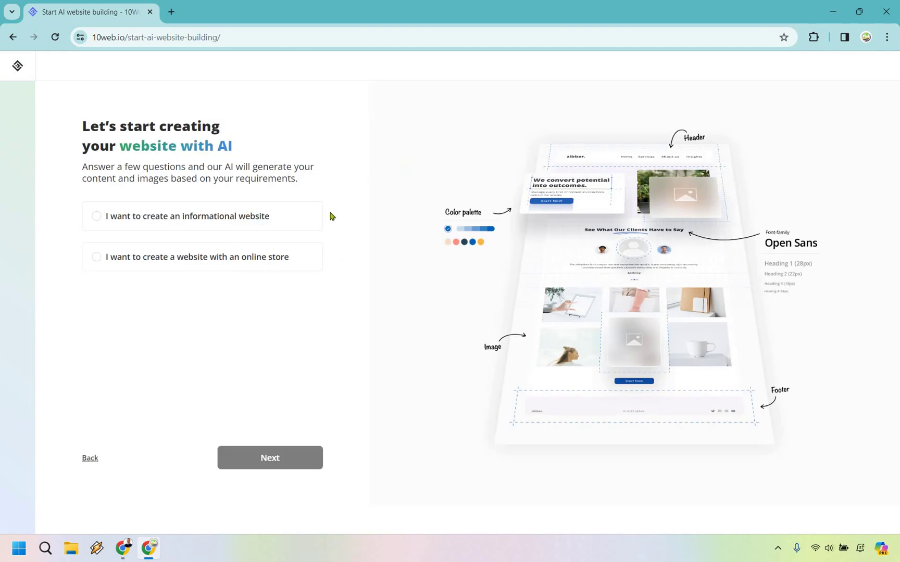
{"action": "left_click", "coordinate": [203, 216]}
{"action": "left_click", "coordinate": [256, 463]}
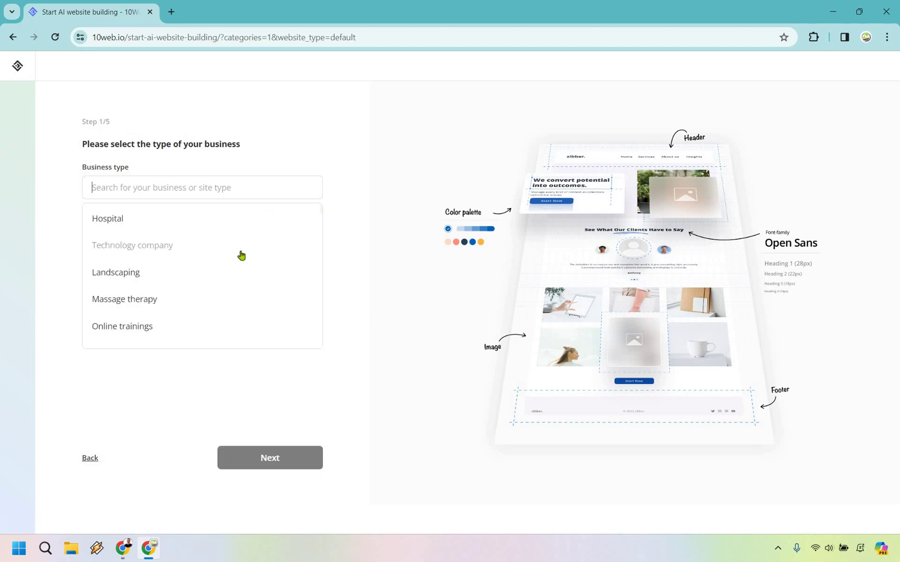
Step: Look through the available business types and choose Digital marketing agency
{"action": "scroll", "coordinate": [241, 255], "scroll_direction": "down", "scroll_amount": 1}
{"action": "scroll", "coordinate": [242, 256], "scroll_direction": "down", "scroll_amount": 9}
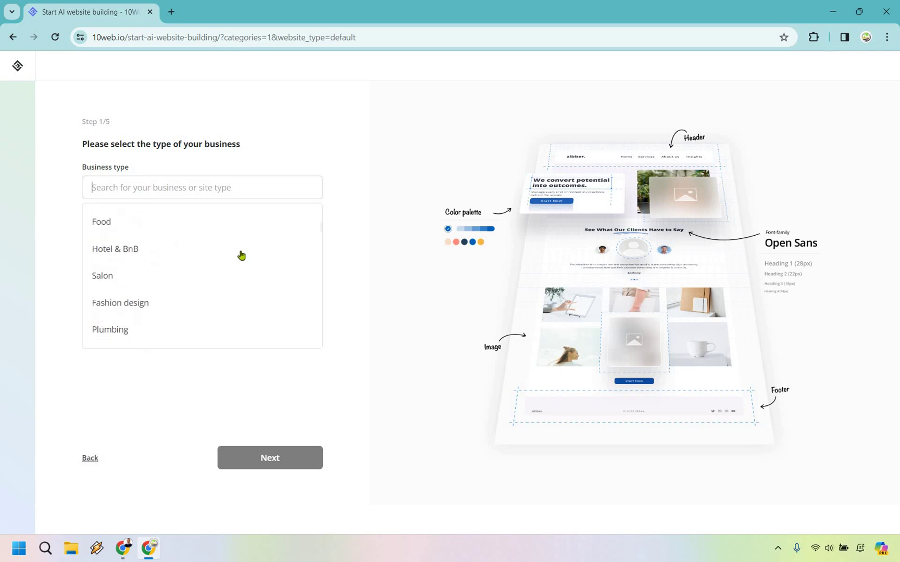
{"action": "scroll", "coordinate": [241, 255], "scroll_direction": "down", "scroll_amount": 6}
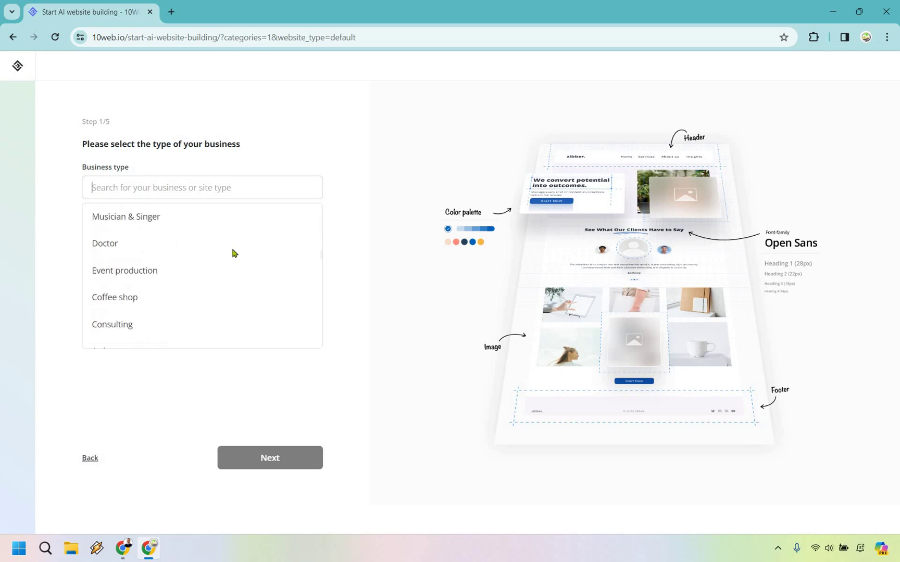
{"action": "scroll", "coordinate": [235, 254], "scroll_direction": "down", "scroll_amount": 6}
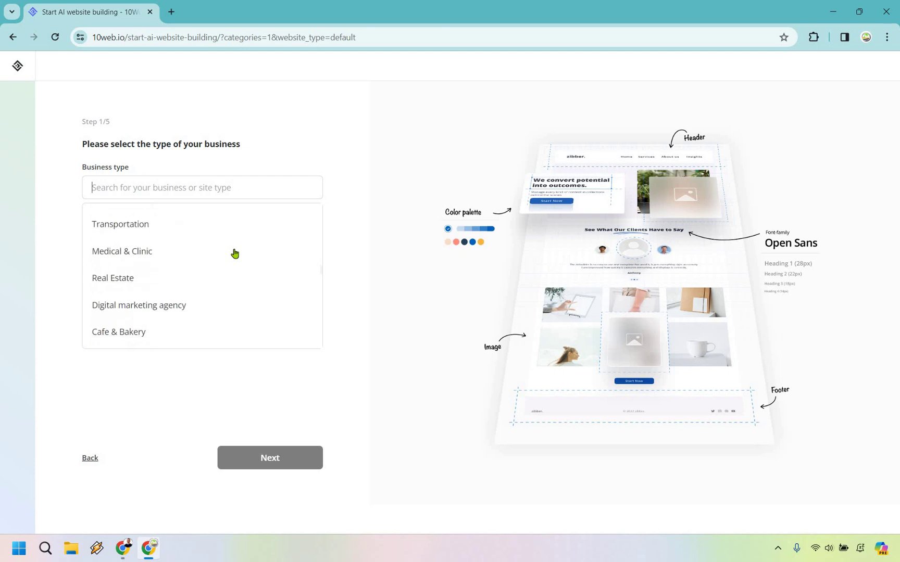
{"action": "scroll", "coordinate": [235, 254], "scroll_direction": "down", "scroll_amount": 2}
{"action": "left_click", "coordinate": [235, 253]}
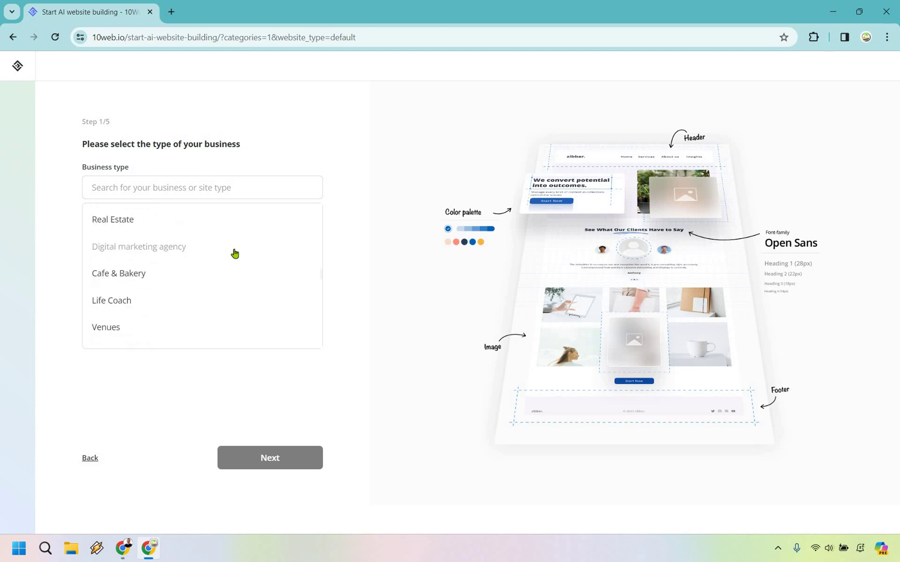
{"action": "left_click", "coordinate": [166, 277]}
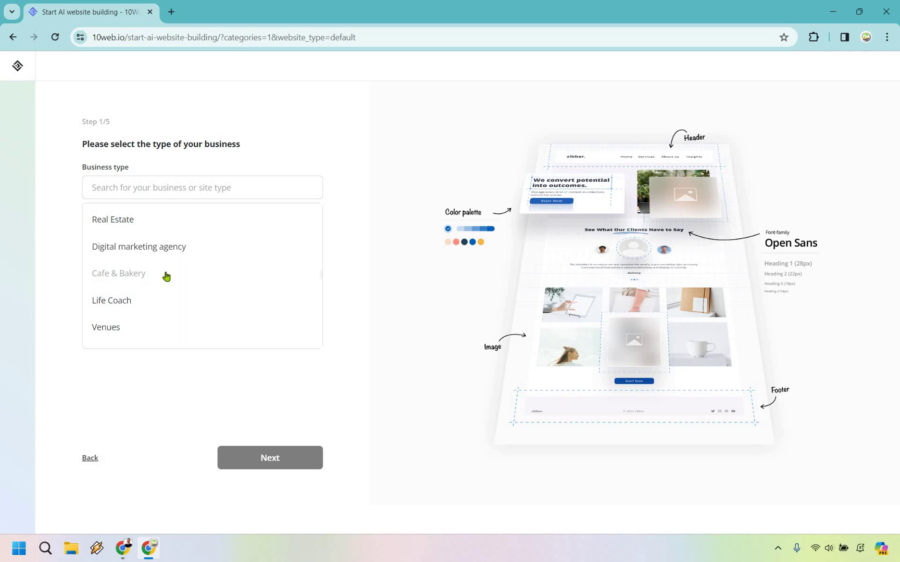
{"action": "left_click", "coordinate": [167, 252]}
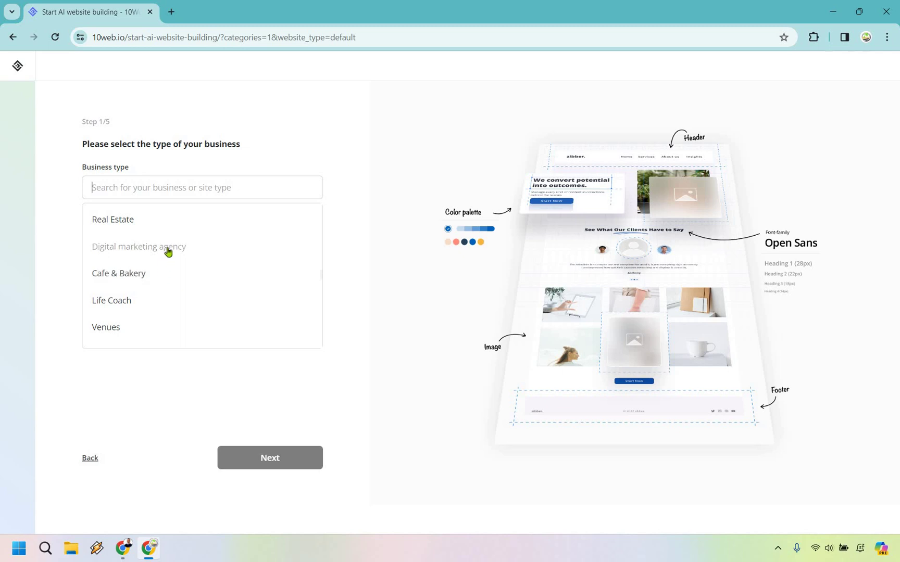
{"action": "left_click", "coordinate": [167, 252]}
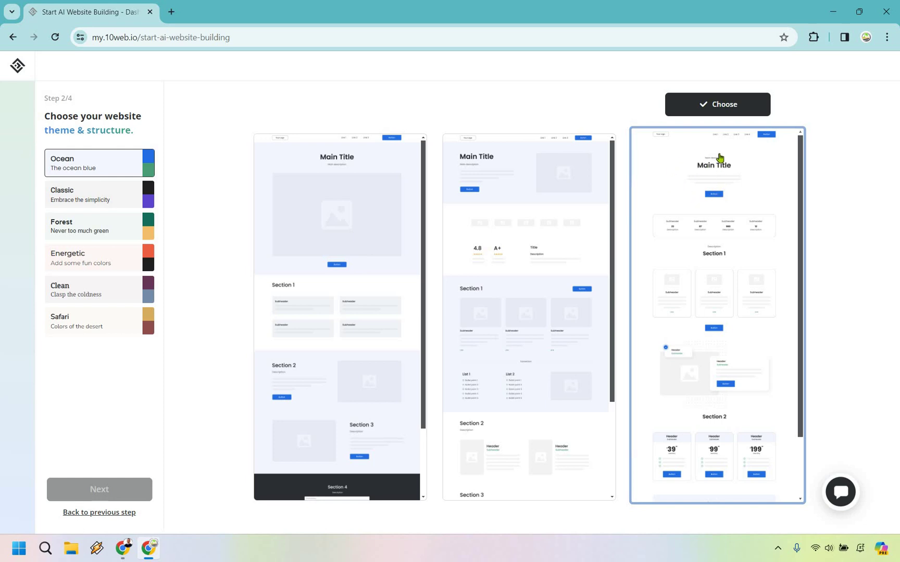
Step: Choose the layout with three pricing boxes, compare the Classic and Forest themes, and continue with the Ocean theme
{"action": "left_click", "coordinate": [724, 109]}
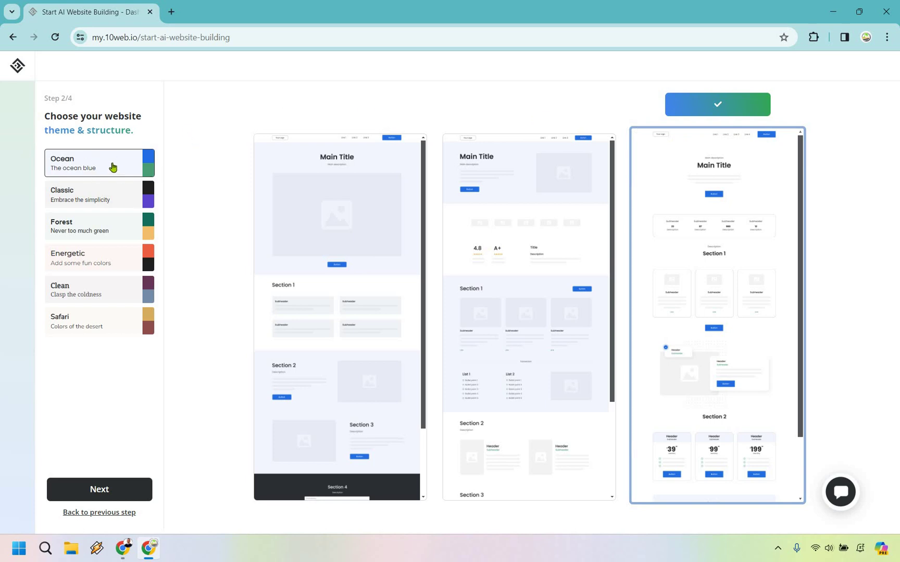
{"action": "left_click", "coordinate": [115, 196]}
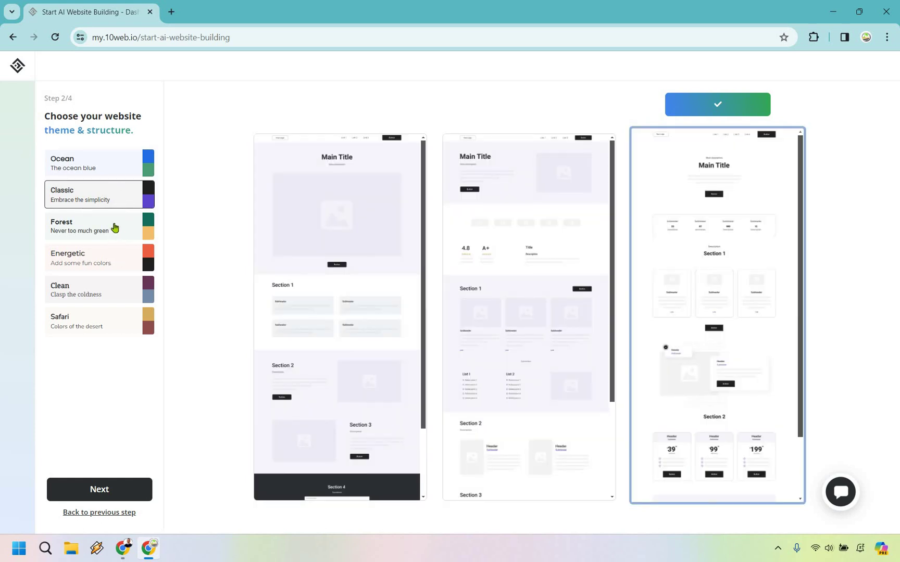
{"action": "left_click", "coordinate": [118, 225]}
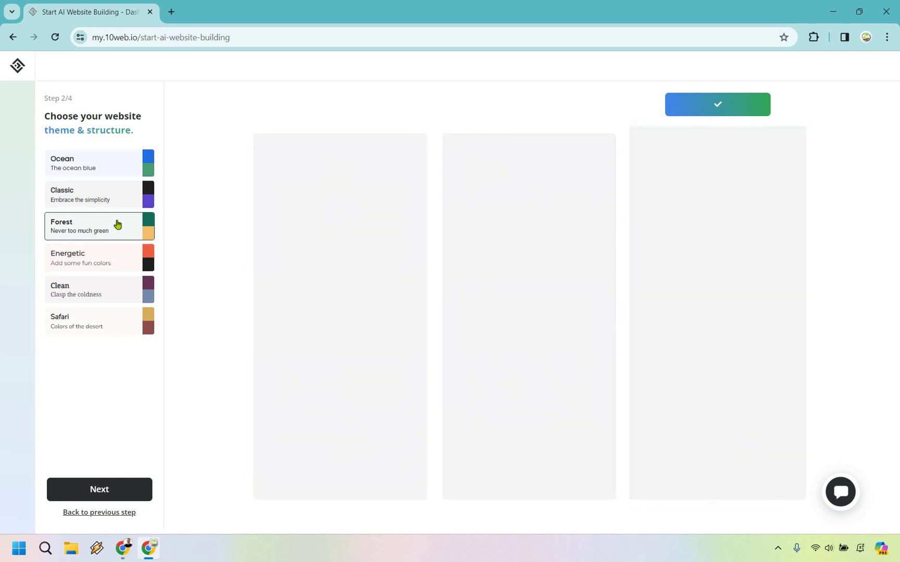
{"action": "left_click", "coordinate": [107, 168]}
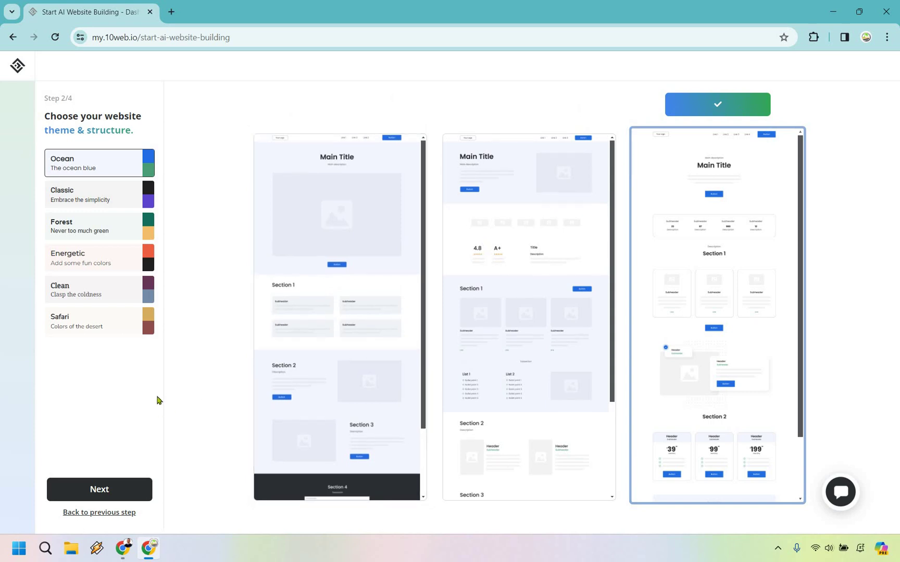
{"action": "left_click", "coordinate": [116, 490]}
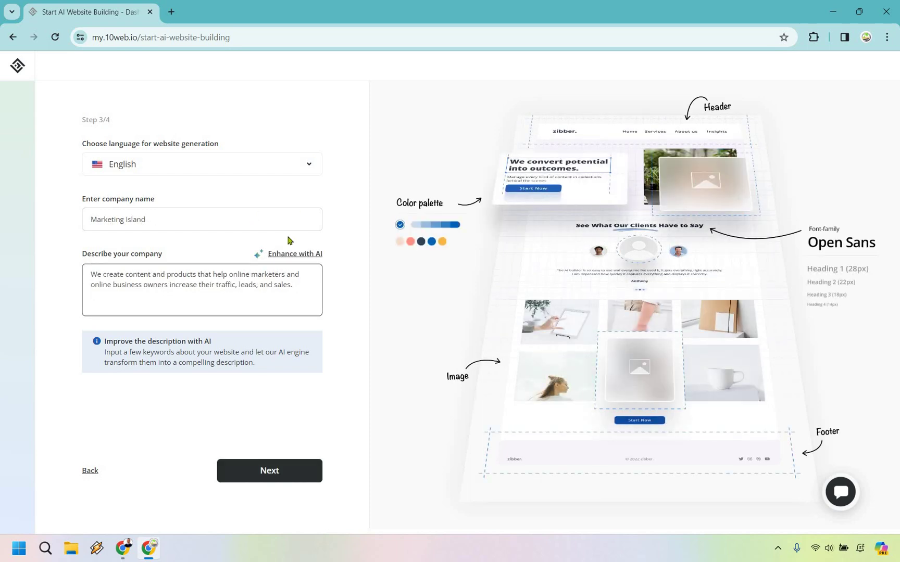
Step: Submit the English-language company details for Marketing Island and sign up with a Google account
{"action": "left_click", "coordinate": [349, 282]}
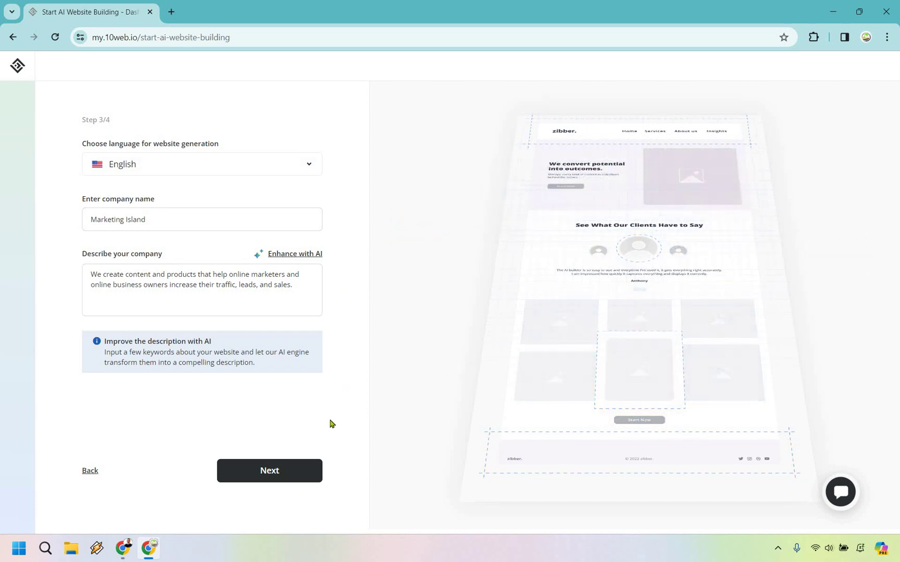
{"action": "left_click", "coordinate": [298, 471]}
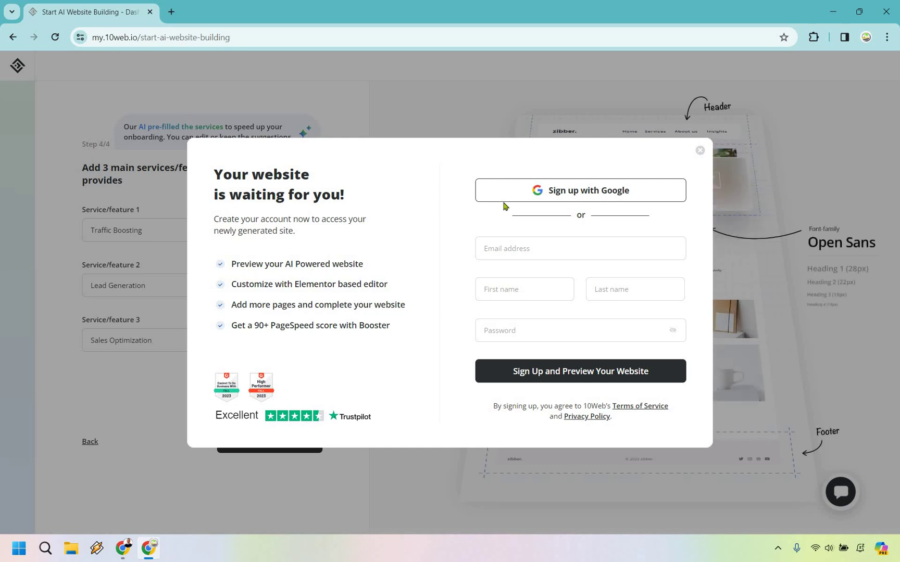
{"action": "left_click", "coordinate": [518, 190]}
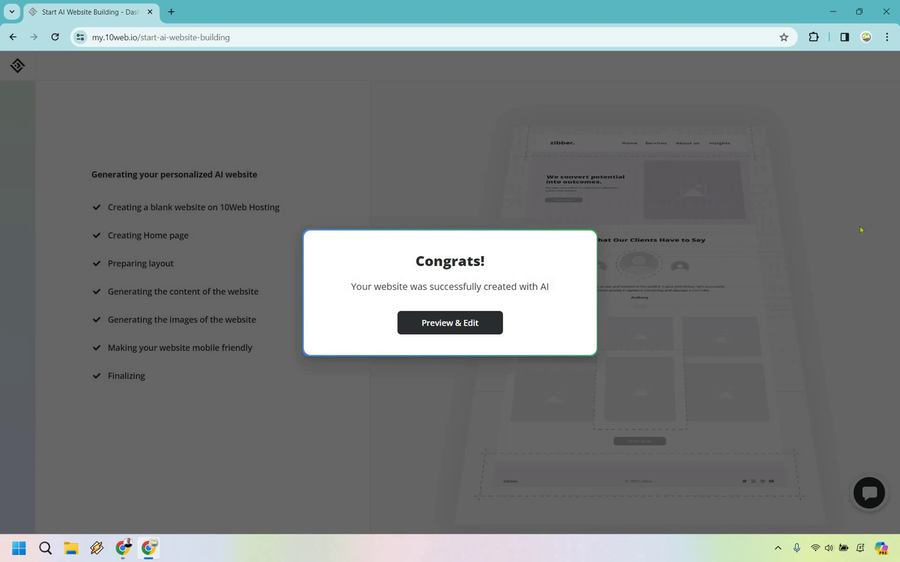
Step: Open the generated website's preview and examine its home page from the hero and service cards to the vision section
{"action": "left_click", "coordinate": [490, 326]}
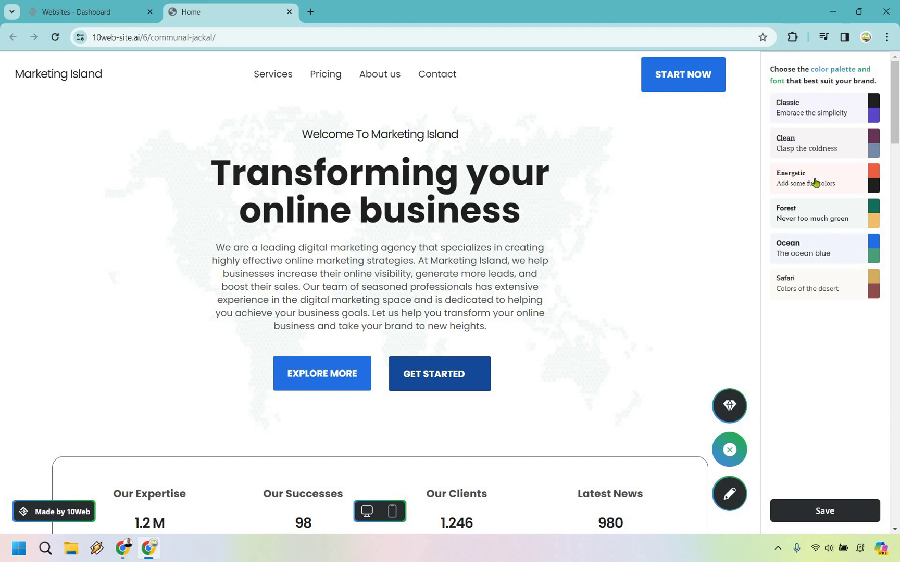
{"action": "left_click", "coordinate": [800, 214]}
{"action": "scroll", "coordinate": [610, 229], "scroll_direction": "down", "scroll_amount": 3}
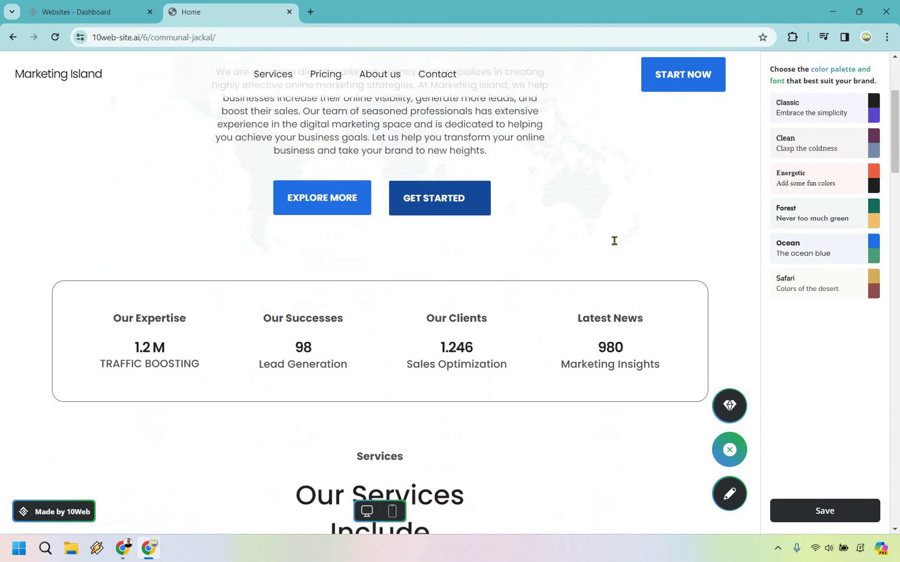
{"action": "scroll", "coordinate": [469, 236], "scroll_direction": "down", "scroll_amount": 2}
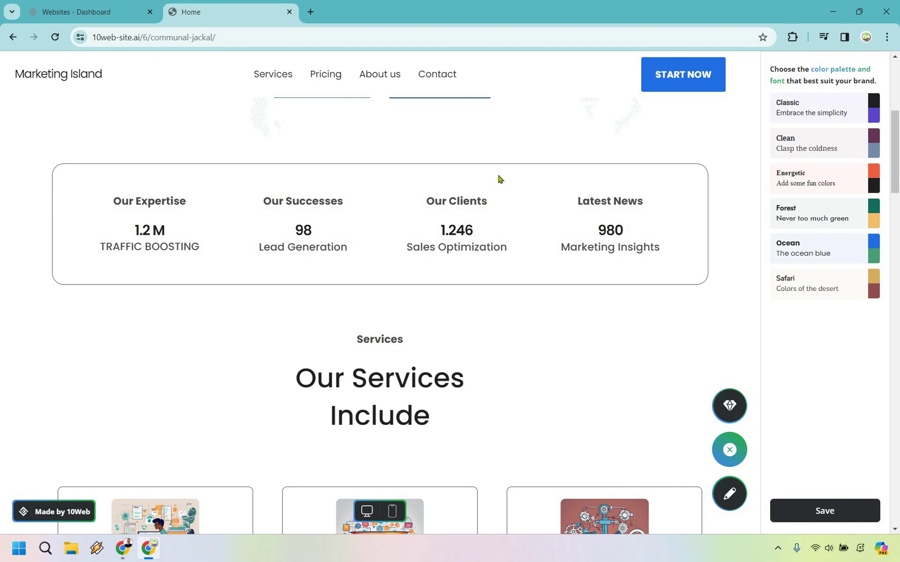
{"action": "scroll", "coordinate": [499, 178], "scroll_direction": "down", "scroll_amount": 1}
{"action": "scroll", "coordinate": [287, 216], "scroll_direction": "down", "scroll_amount": 3}
{"action": "scroll", "coordinate": [211, 235], "scroll_direction": "down", "scroll_amount": 3}
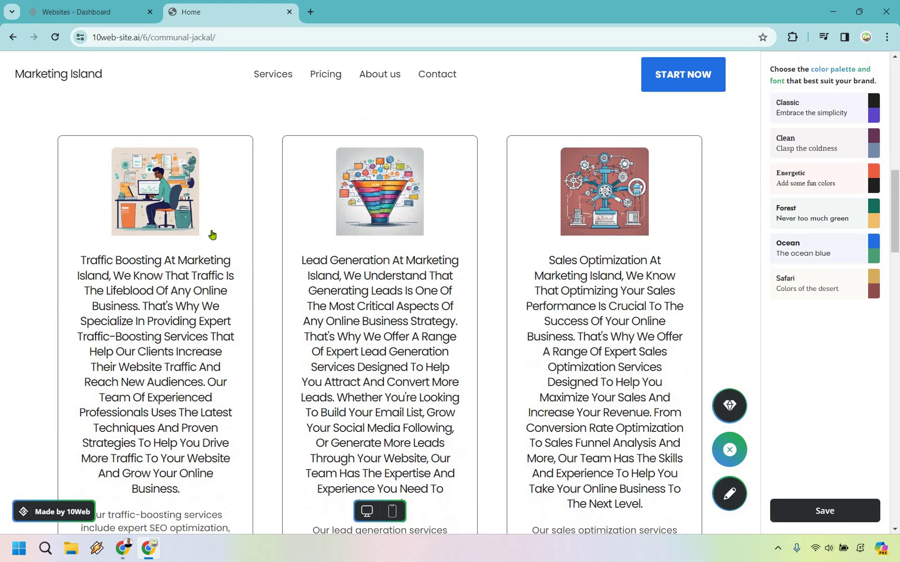
{"action": "scroll", "coordinate": [219, 233], "scroll_direction": "down", "scroll_amount": 7}
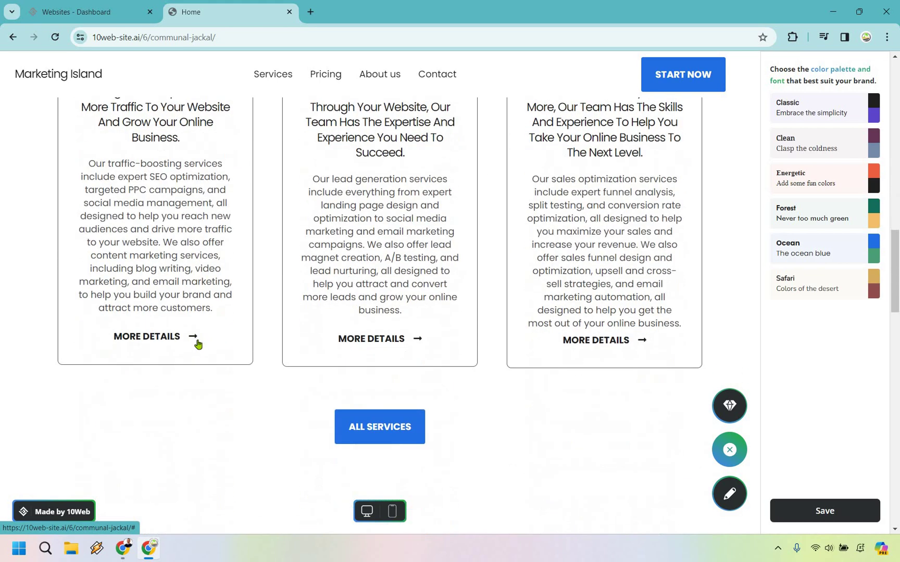
{"action": "scroll", "coordinate": [254, 275], "scroll_direction": "up", "scroll_amount": 7}
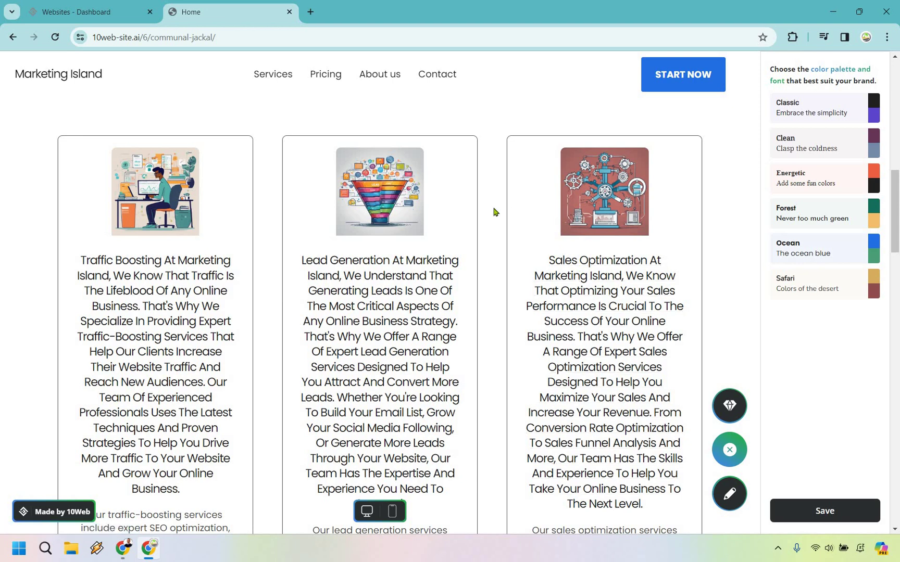
{"action": "scroll", "coordinate": [495, 212], "scroll_direction": "down", "scroll_amount": 1}
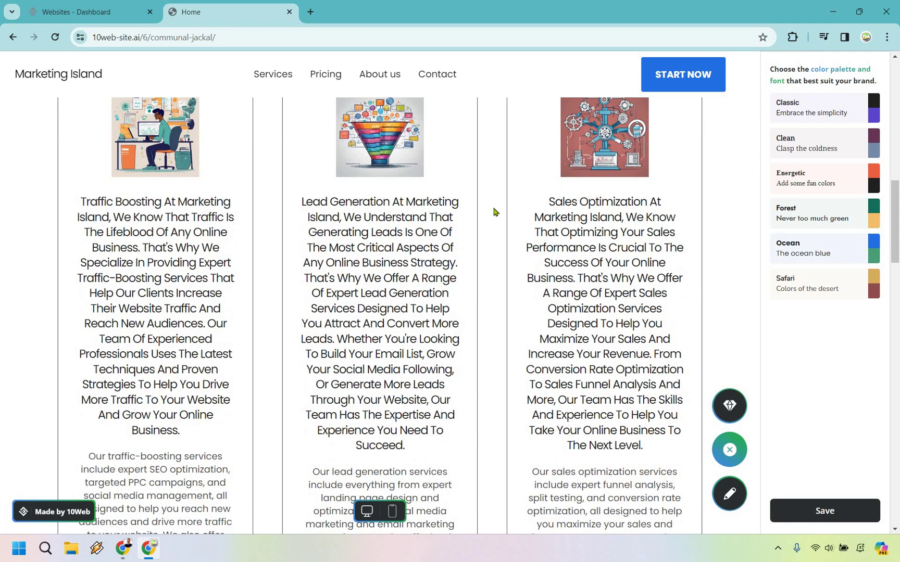
{"action": "scroll", "coordinate": [494, 212], "scroll_direction": "down", "scroll_amount": 9}
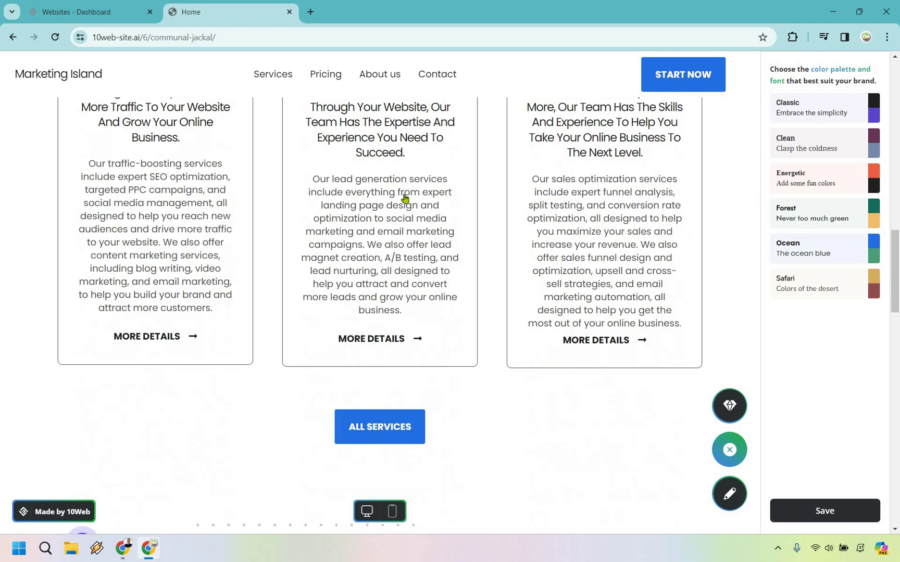
{"action": "scroll", "coordinate": [582, 166], "scroll_direction": "down", "scroll_amount": 4}
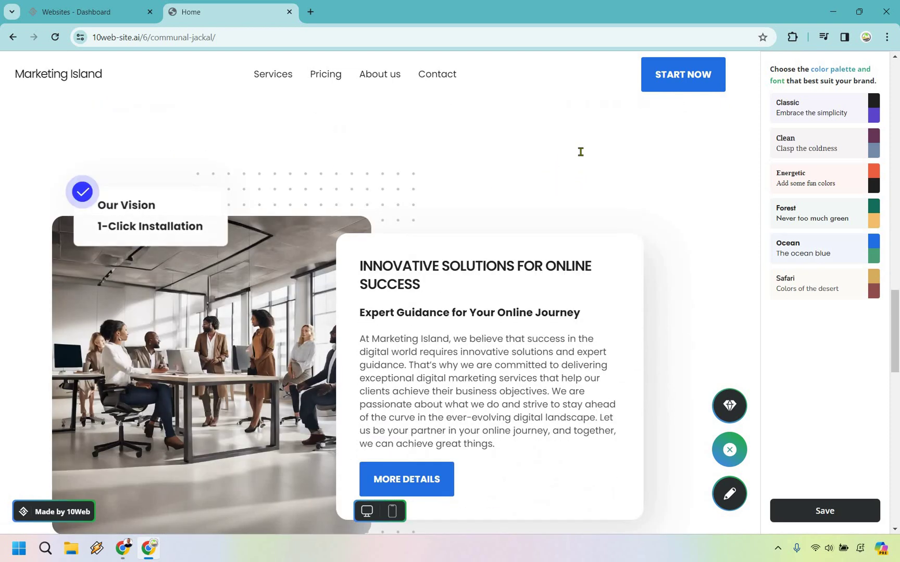
{"action": "scroll", "coordinate": [586, 166], "scroll_direction": "up", "scroll_amount": 1}
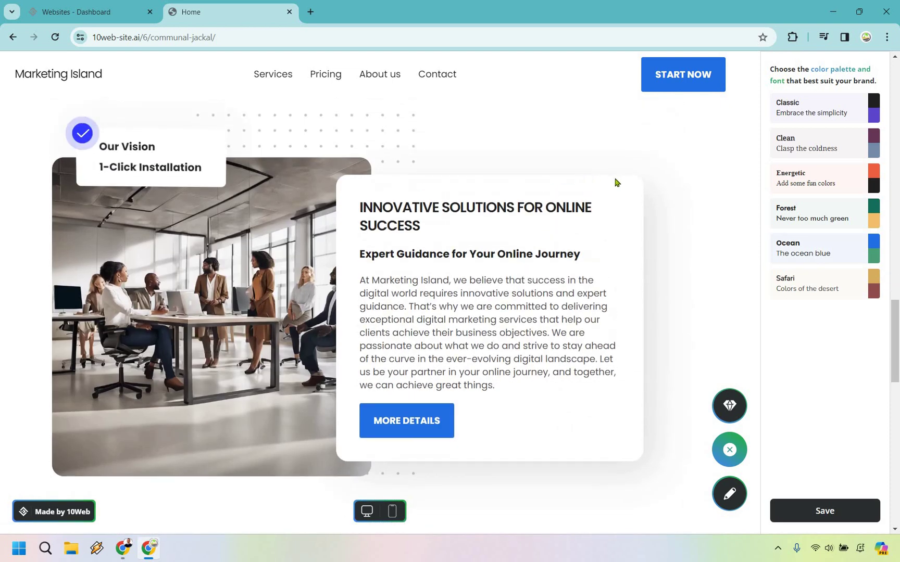
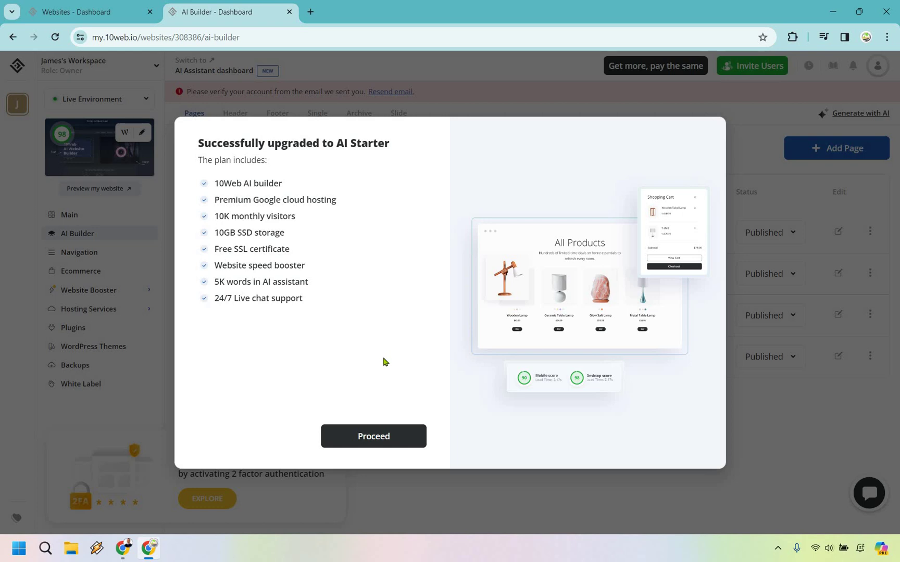
Step: Proceed past the AI Starter upgrade confirmation and change the hero heading to "Transforming your online marketing"
{"action": "left_click", "coordinate": [385, 435]}
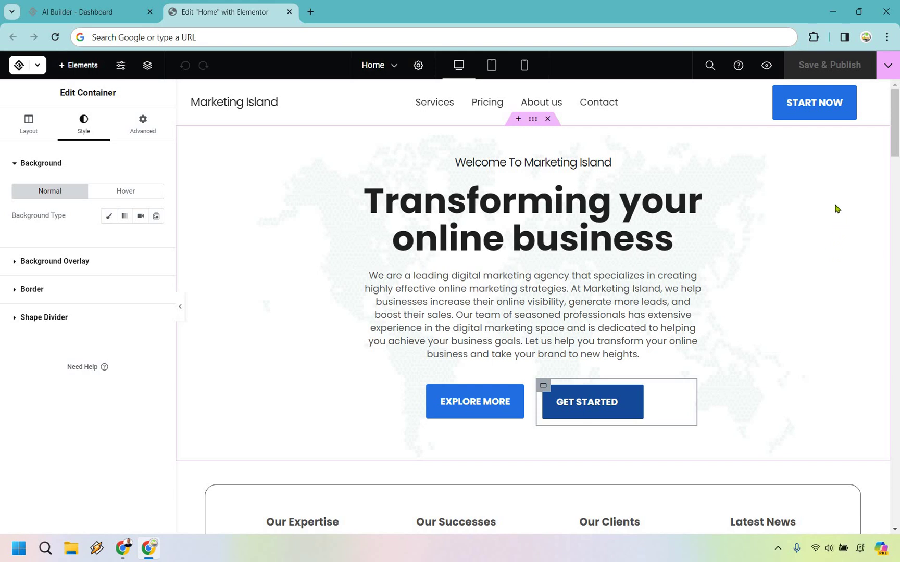
{"action": "scroll", "coordinate": [836, 176], "scroll_direction": "down", "scroll_amount": 10}
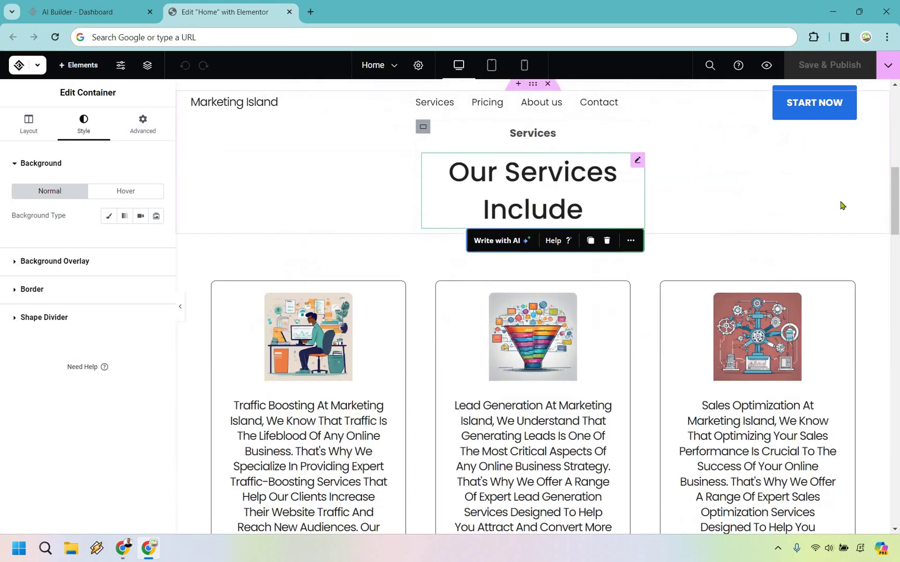
{"action": "scroll", "coordinate": [551, 204], "scroll_direction": "up", "scroll_amount": 10}
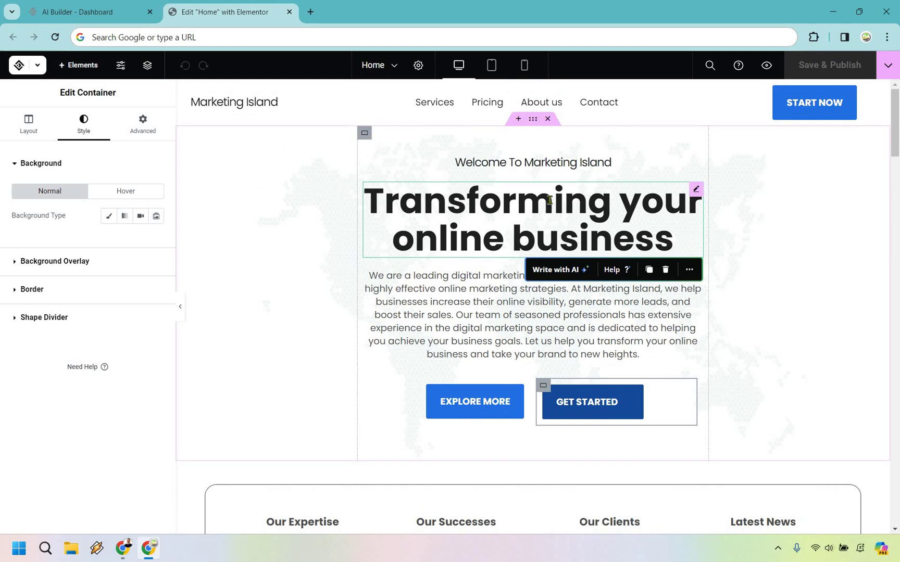
{"action": "left_click", "coordinate": [549, 200]}
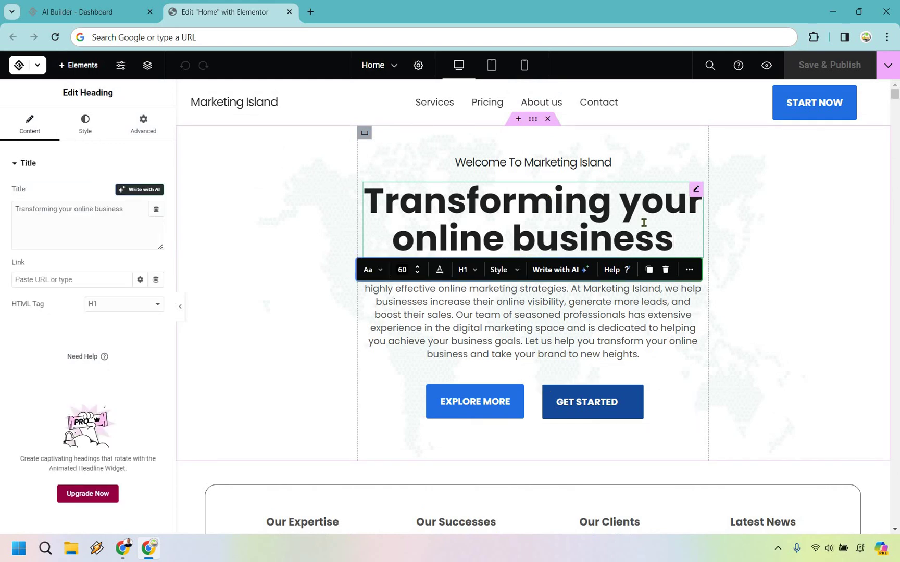
{"action": "double_click", "coordinate": [556, 239]}
{"action": "type", "text": "marketing"}
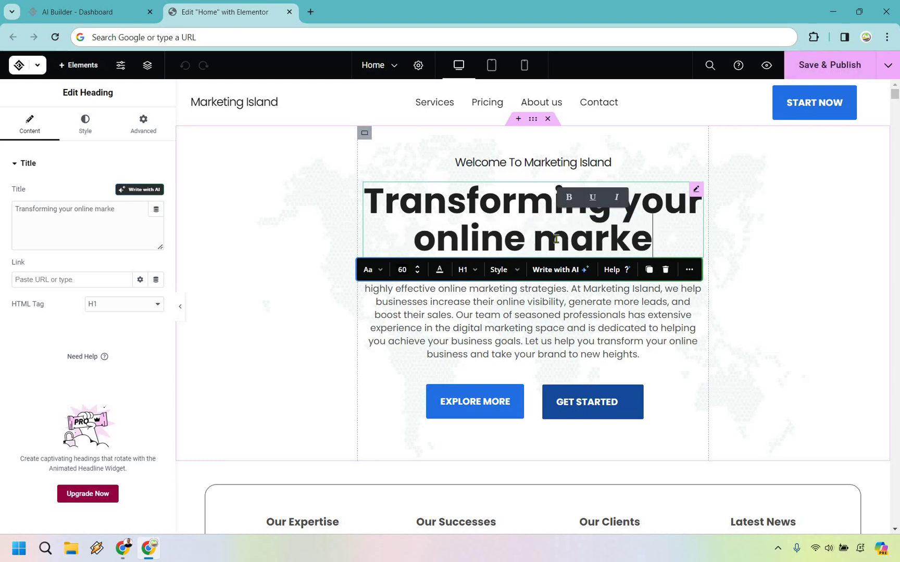
Step: Generate AI copy from the hero heading, read through the suggestion, and close it without using the text
{"action": "left_click", "coordinate": [140, 189]}
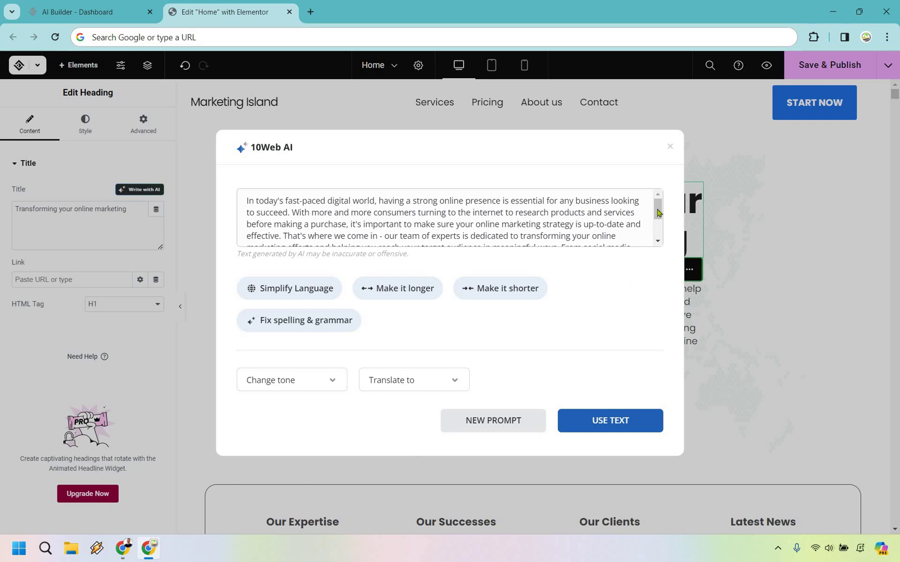
{"action": "scroll", "coordinate": [658, 213], "scroll_direction": "down", "scroll_amount": 2}
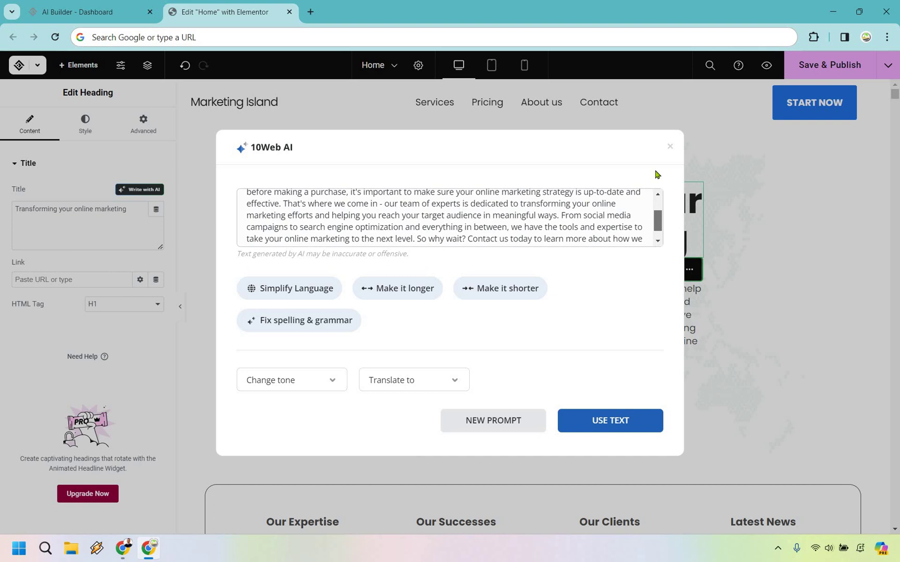
{"action": "left_click", "coordinate": [811, 275]}
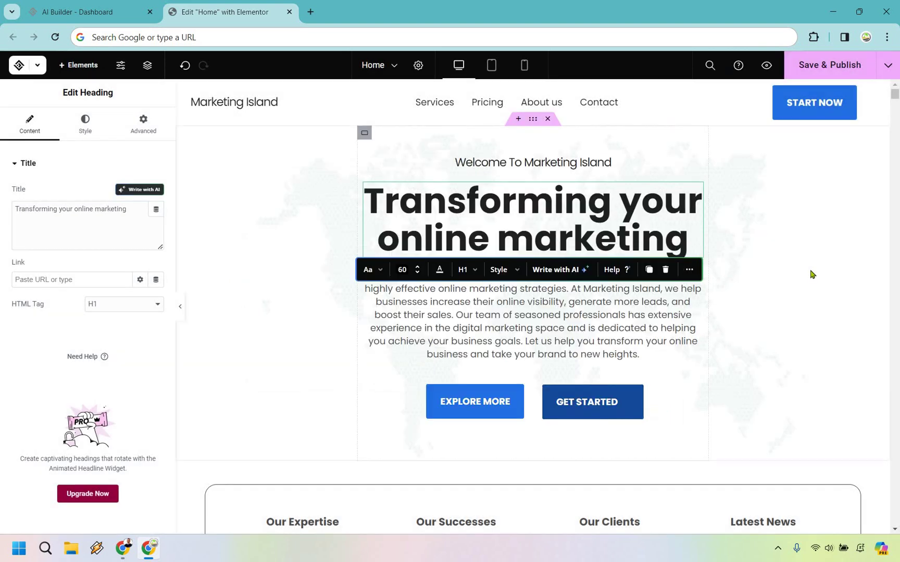
Step: Open the hero's Get Started button for editing, review its type options, and keep the Default type
{"action": "left_click", "coordinate": [491, 315]}
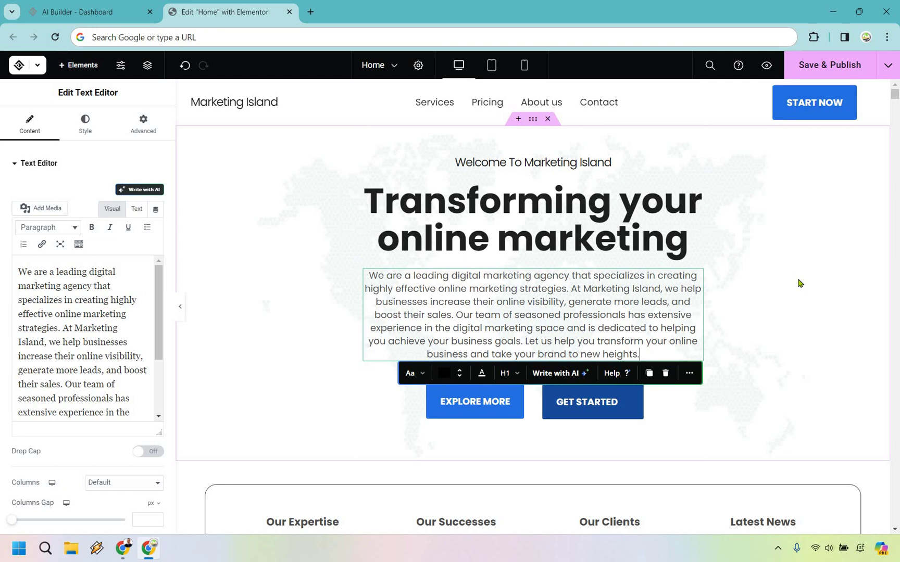
{"action": "left_click", "coordinate": [585, 402]}
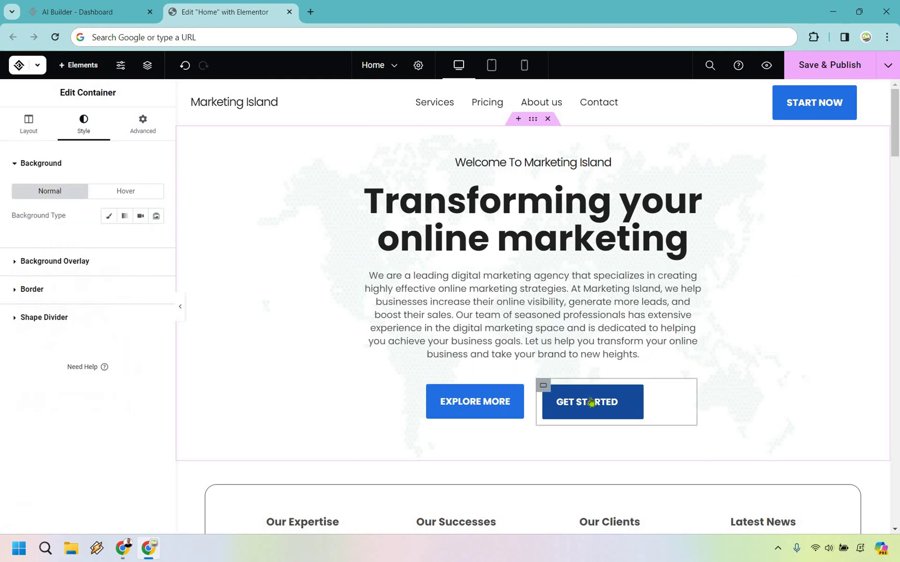
{"action": "left_click", "coordinate": [652, 403]}
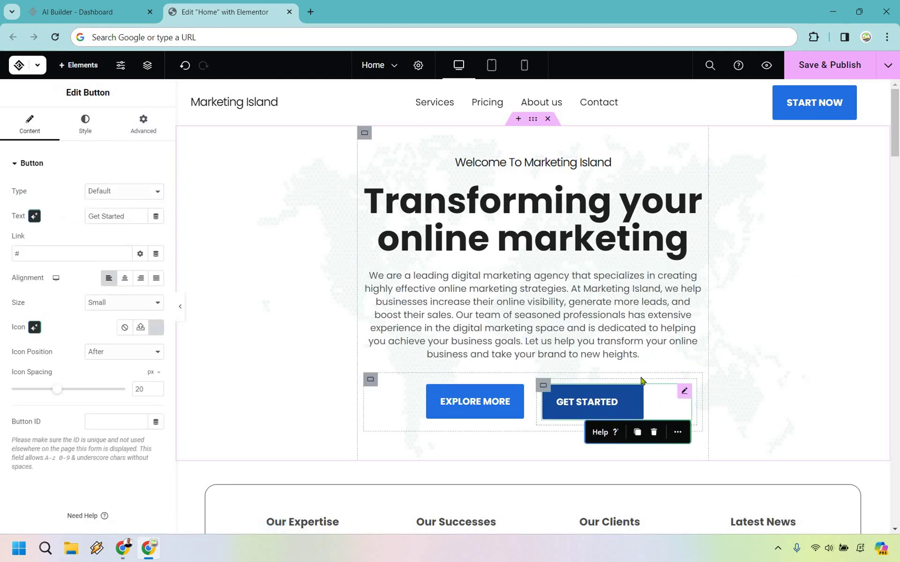
{"action": "left_click", "coordinate": [134, 192]}
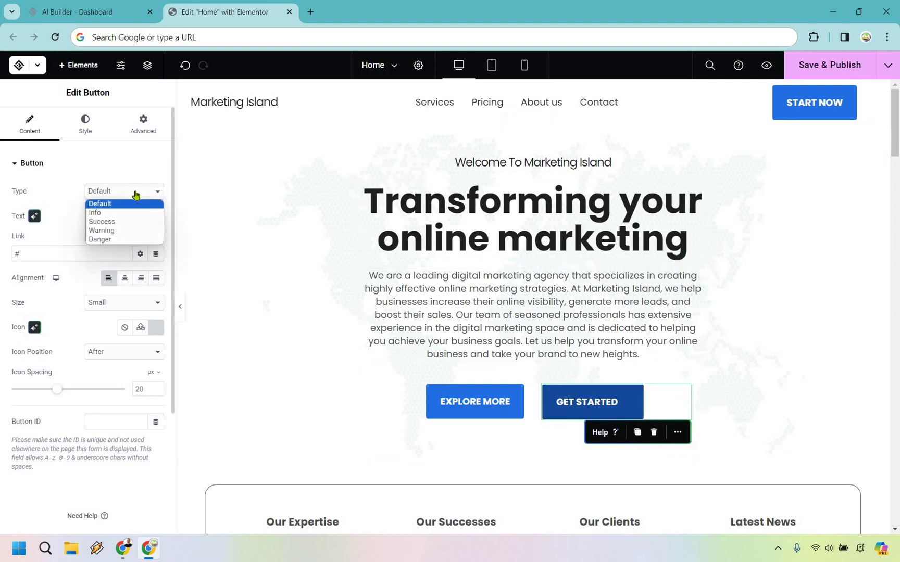
{"action": "left_click", "coordinate": [107, 204]}
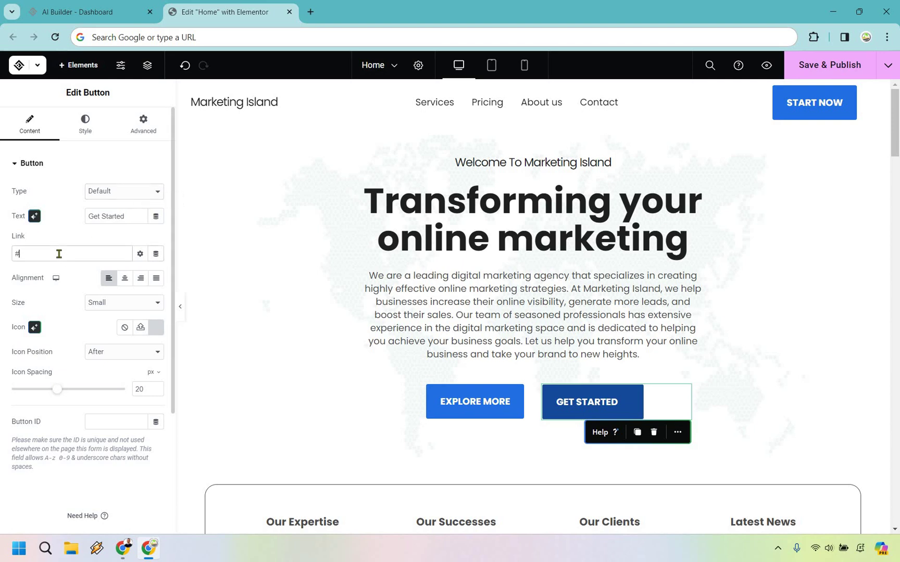
{"action": "key", "text": "BackSpace"}
{"action": "type", "text": "https://www"}
{"action": "key", "text": "BackSpace"}
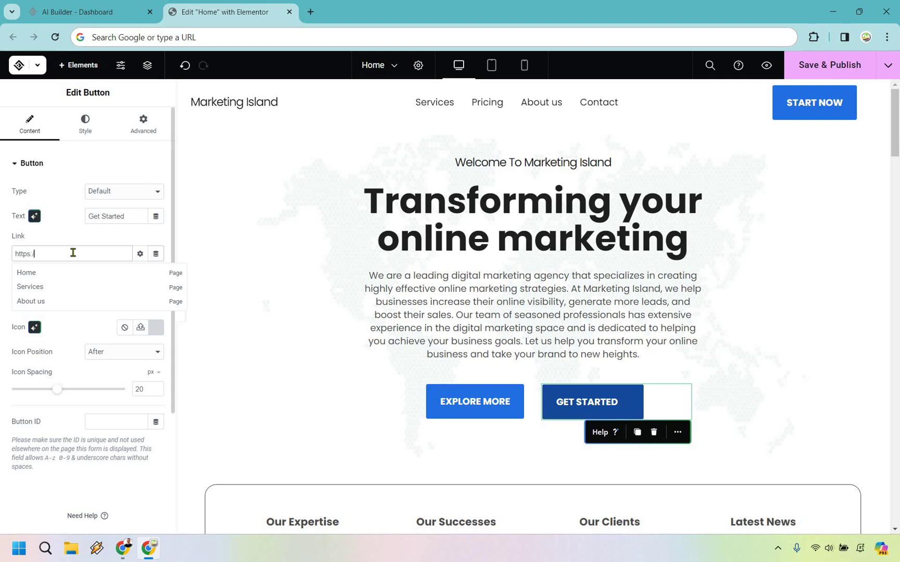
{"action": "type", "text": "www.calendly.com"}
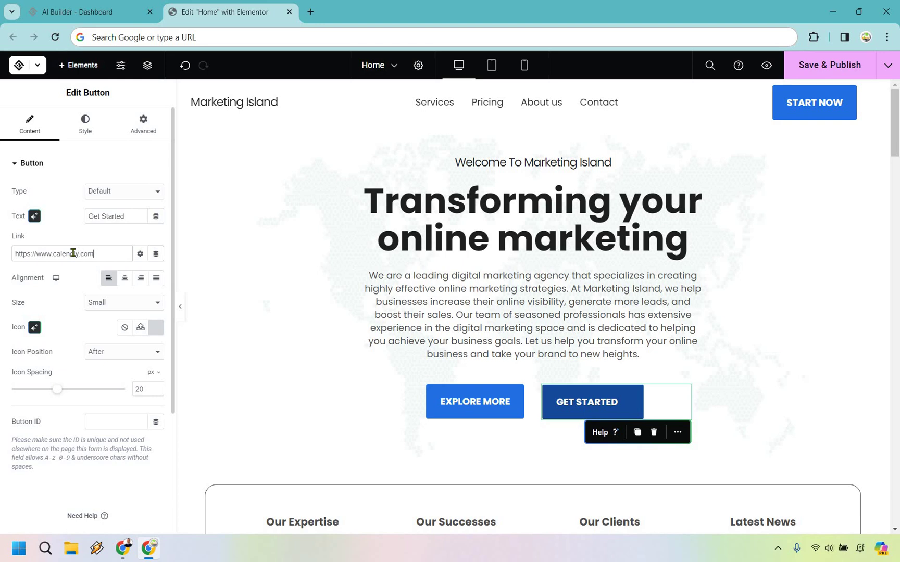
{"action": "type", "text": "/page"}
{"action": "left_click", "coordinate": [139, 255]}
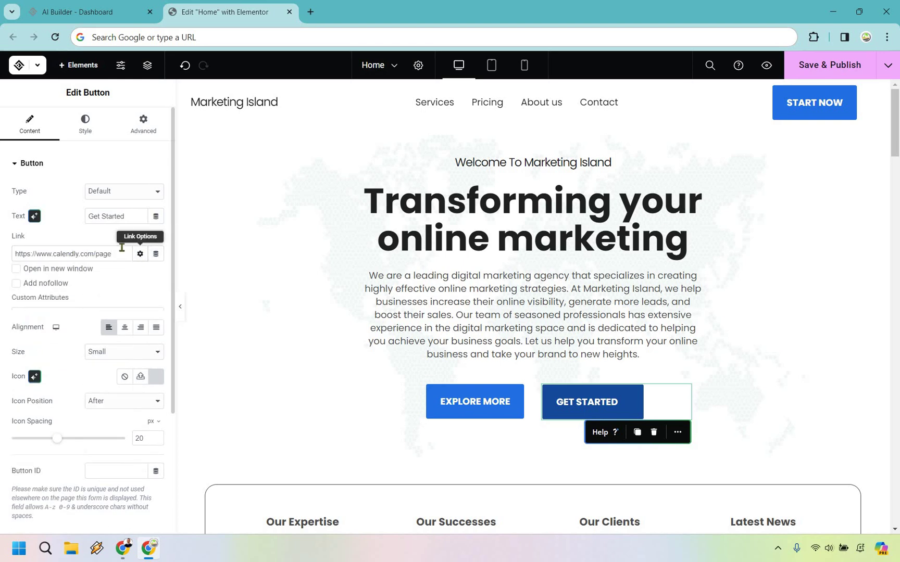
{"action": "left_click", "coordinate": [37, 277]}
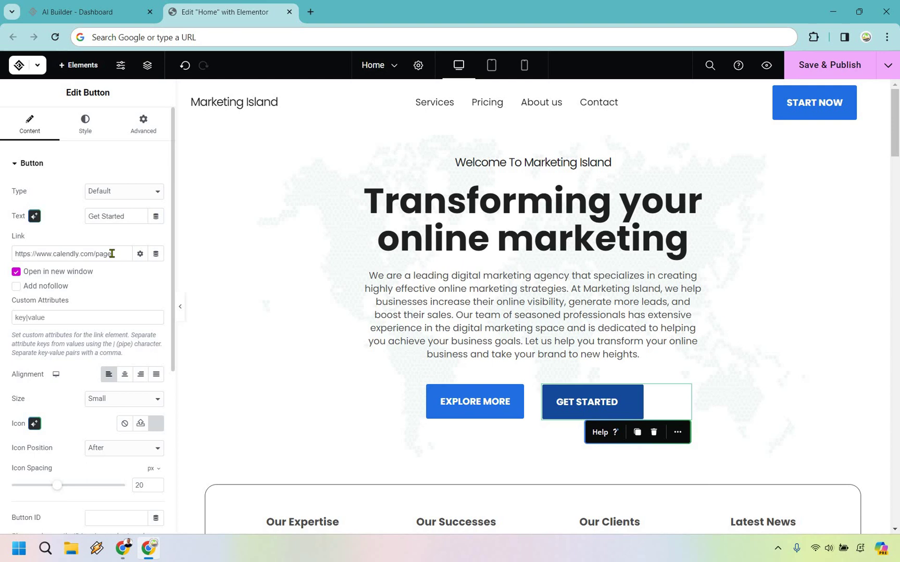
{"action": "scroll", "coordinate": [62, 284], "scroll_direction": "down", "scroll_amount": 1}
{"action": "scroll", "coordinate": [70, 338], "scroll_direction": "down", "scroll_amount": 1}
Step: Examine the layout settings of the container around the Get Started button, including width, direction, alignment and gaps
{"action": "left_click", "coordinate": [811, 213]}
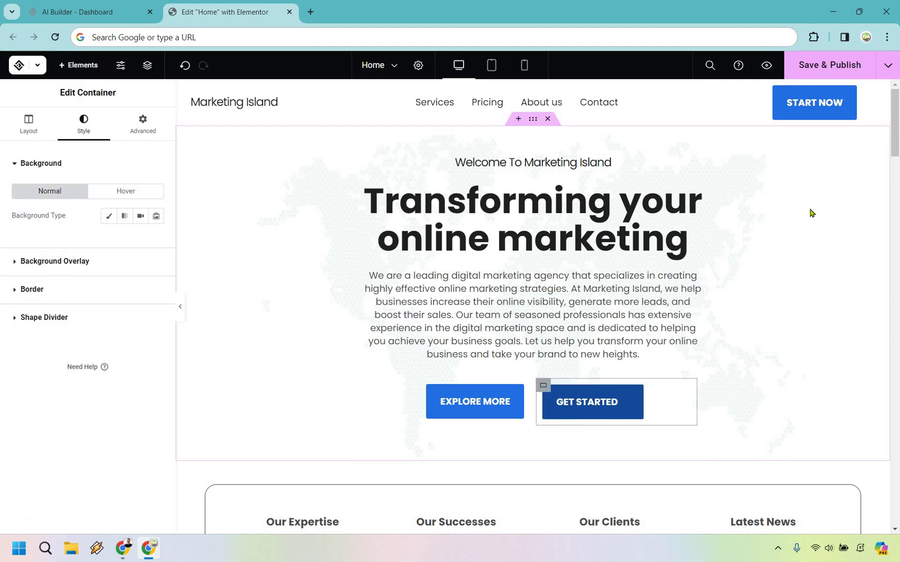
{"action": "left_click", "coordinate": [24, 130]}
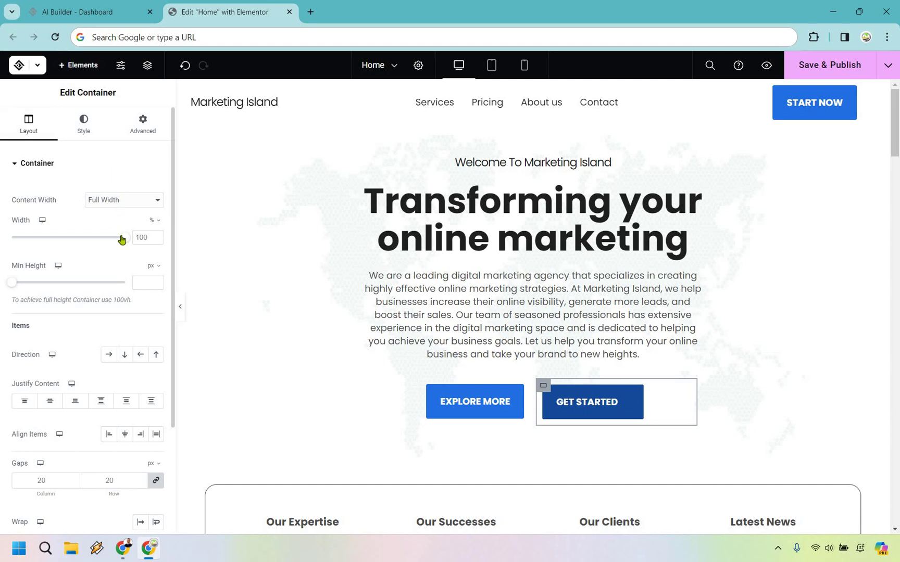
{"action": "mouse_move", "coordinate": [124, 238]}
{"action": "left_mouse_down"}
{"action": "mouse_move", "coordinate": [75, 238]}
{"action": "mouse_move", "coordinate": [125, 239]}
{"action": "left_mouse_up"}
{"action": "scroll", "coordinate": [85, 234], "scroll_direction": "down", "scroll_amount": 1}
{"action": "scroll", "coordinate": [86, 236], "scroll_direction": "down", "scroll_amount": 1}
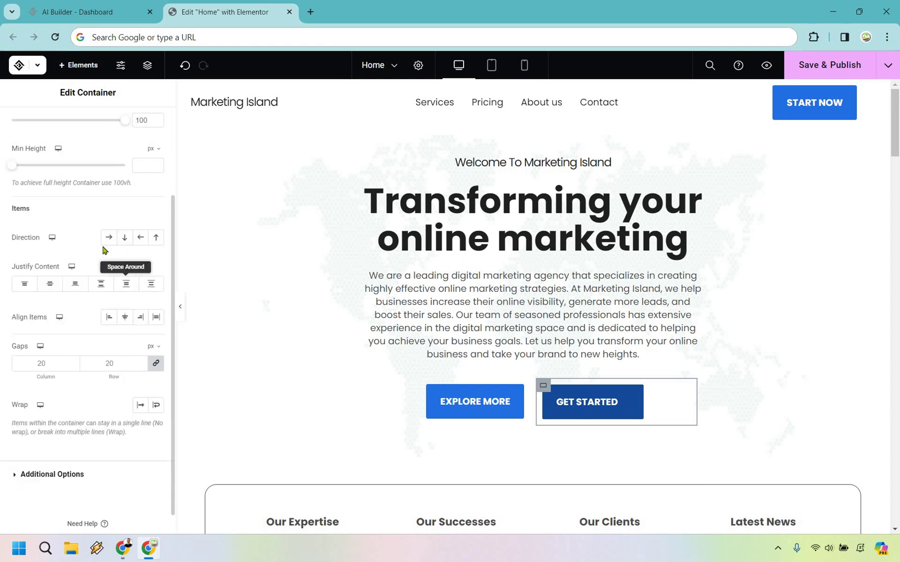
{"action": "scroll", "coordinate": [102, 250], "scroll_direction": "up", "scroll_amount": 2}
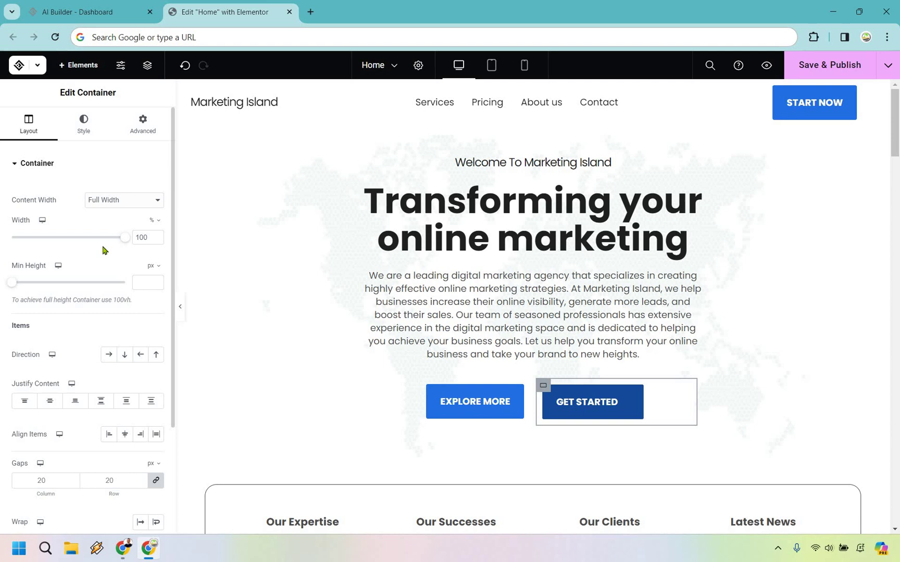
{"action": "mouse_move", "coordinate": [122, 239]}
{"action": "left_mouse_down"}
{"action": "mouse_move", "coordinate": [104, 239]}
{"action": "mouse_move", "coordinate": [129, 241]}
{"action": "left_mouse_up"}
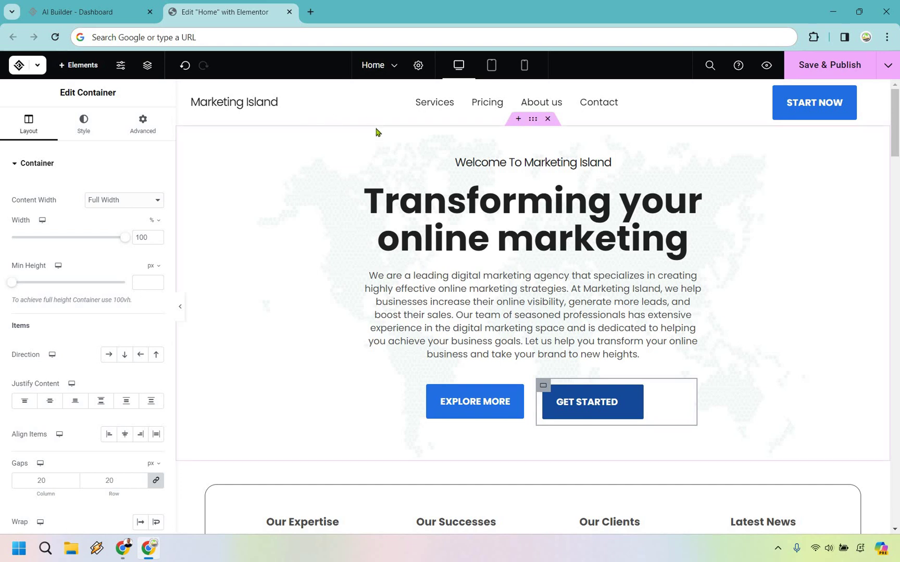
Step: Preview the home page in tablet portrait size and look through its header, hero and service cards
{"action": "left_click", "coordinate": [407, 133]}
{"action": "left_click", "coordinate": [490, 91]}
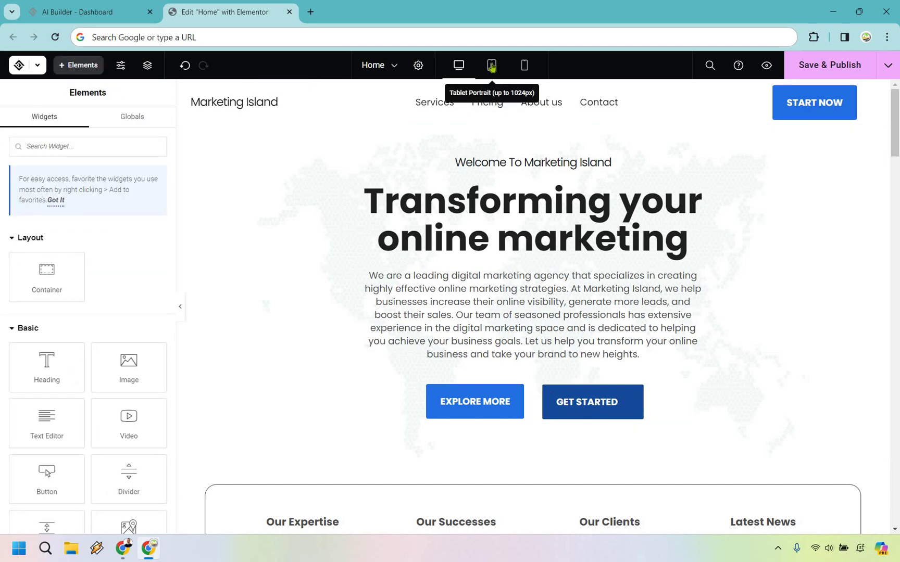
{"action": "left_click", "coordinate": [492, 67]}
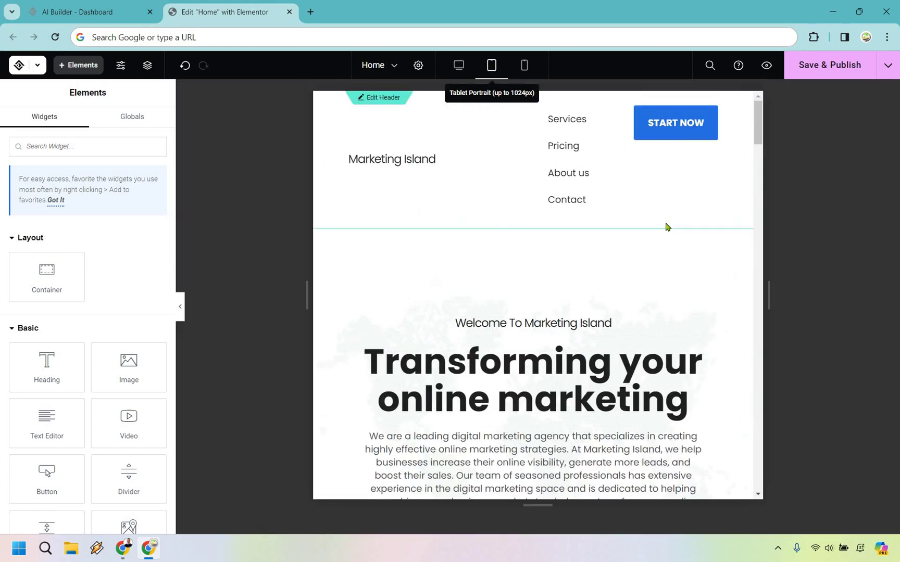
{"action": "scroll", "coordinate": [725, 301], "scroll_direction": "down", "scroll_amount": 15}
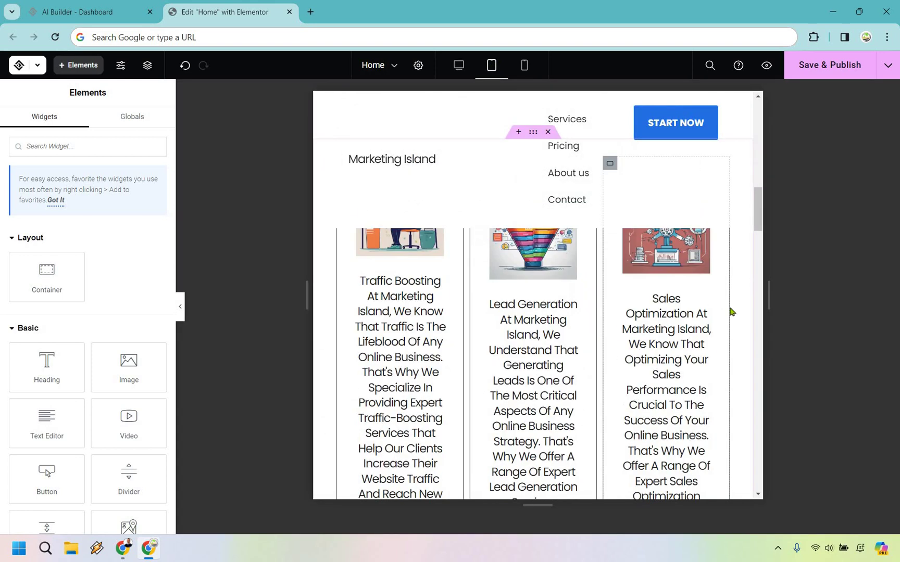
{"action": "scroll", "coordinate": [731, 311], "scroll_direction": "down", "scroll_amount": 8}
{"action": "scroll", "coordinate": [732, 300], "scroll_direction": "up", "scroll_amount": 12}
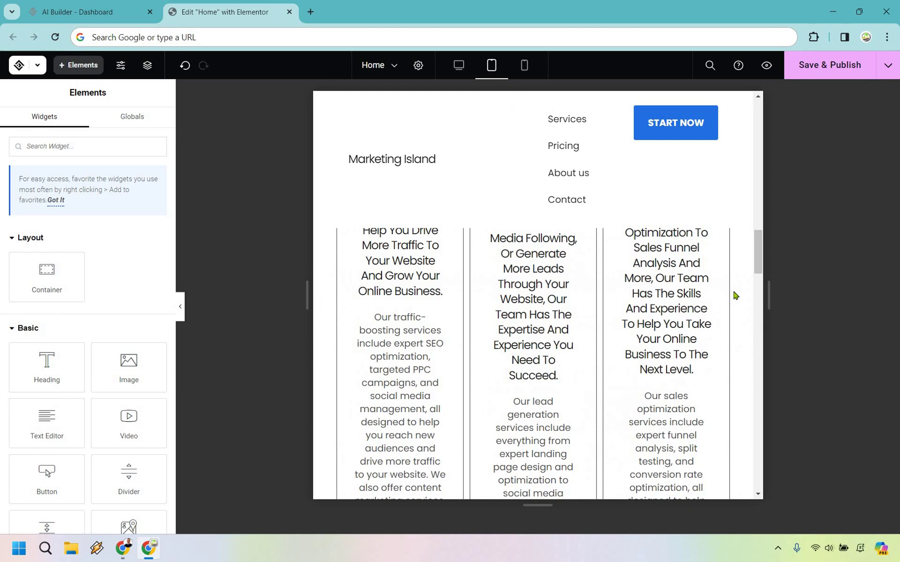
{"action": "scroll", "coordinate": [724, 219], "scroll_direction": "up", "scroll_amount": 10}
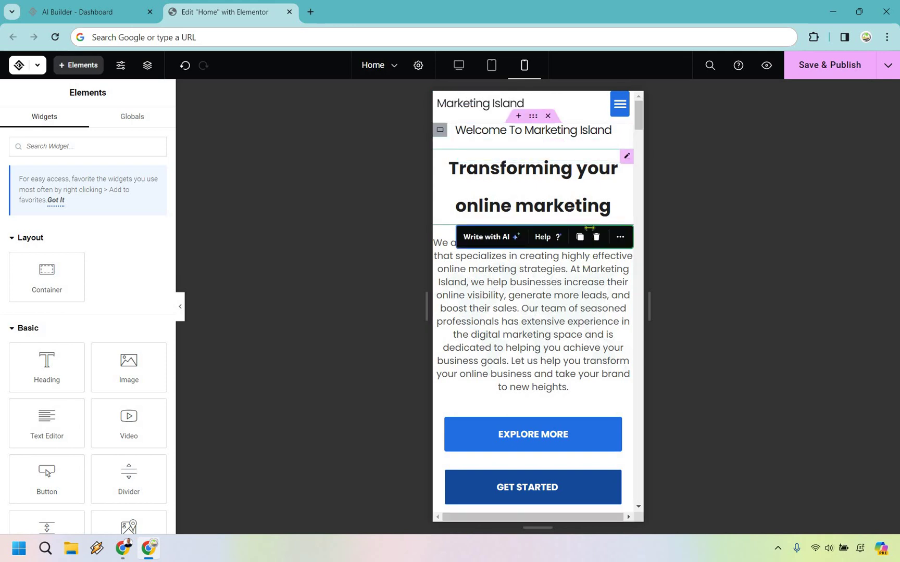
Step: Check the home page at mobile size from the hero through the service cards, and return to the desktop view
{"action": "scroll", "coordinate": [442, 237], "scroll_direction": "down", "scroll_amount": 10}
{"action": "left_click", "coordinate": [620, 106]}
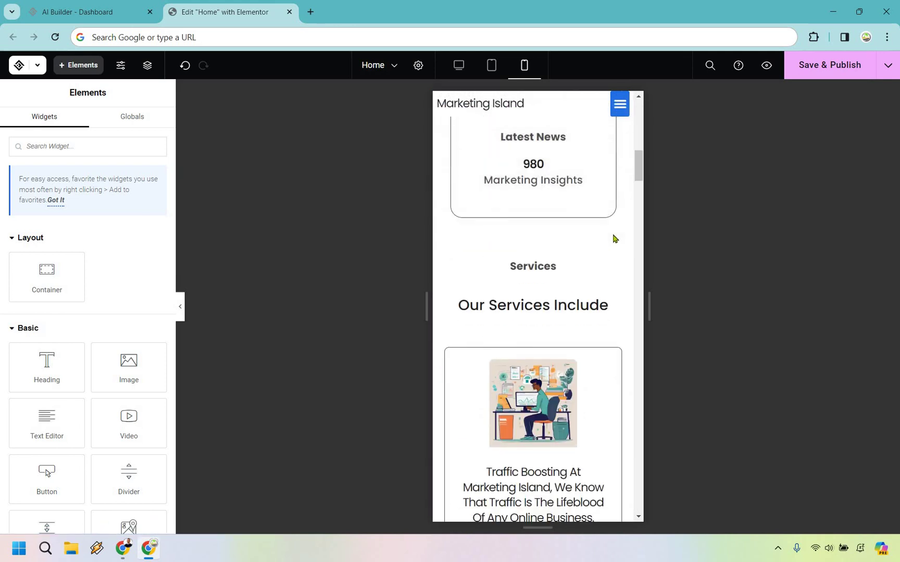
{"action": "scroll", "coordinate": [629, 263], "scroll_direction": "down", "scroll_amount": 20}
{"action": "scroll", "coordinate": [638, 346], "scroll_direction": "down", "scroll_amount": 20}
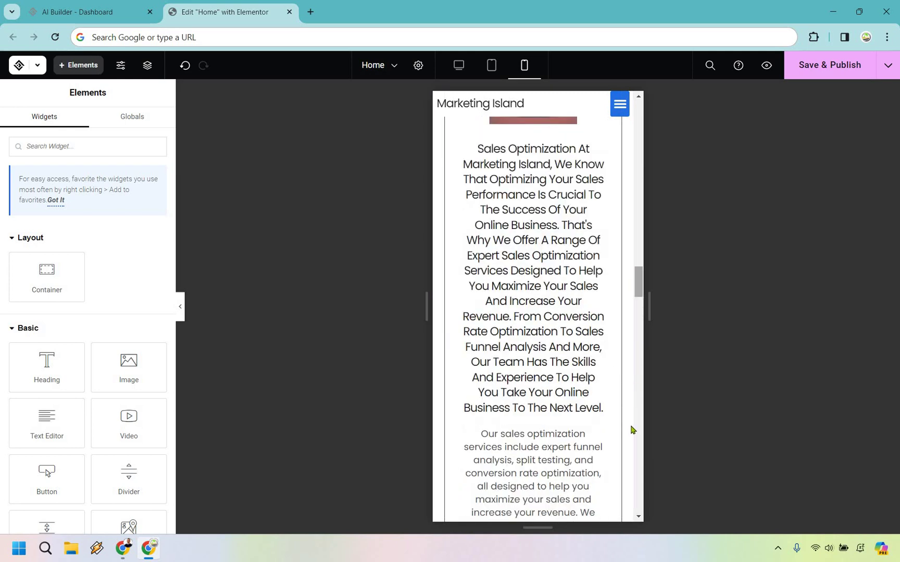
{"action": "mouse_move", "coordinate": [639, 468]}
{"action": "left_mouse_down"}
{"action": "mouse_move", "coordinate": [663, 100]}
{"action": "mouse_move", "coordinate": [462, 66]}
{"action": "left_mouse_up"}
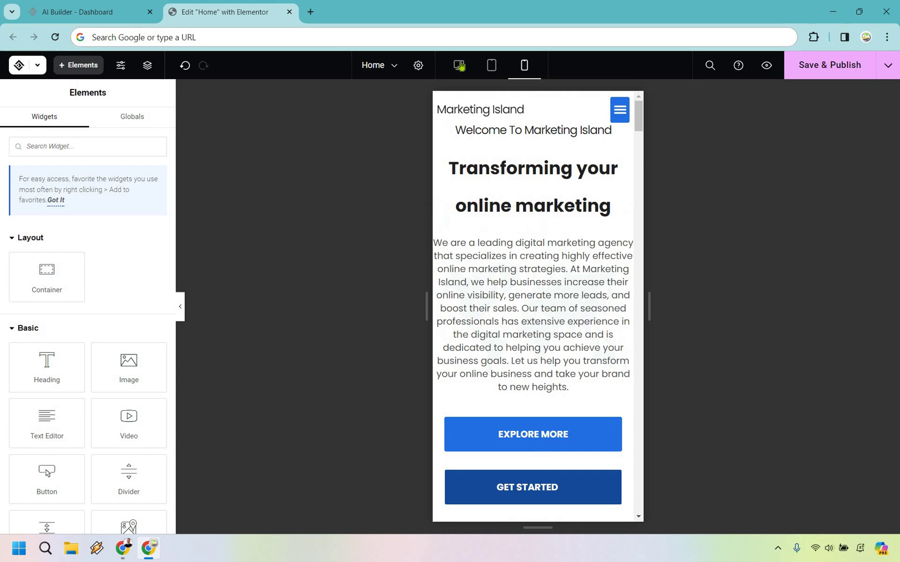
{"action": "left_click", "coordinate": [460, 66]}
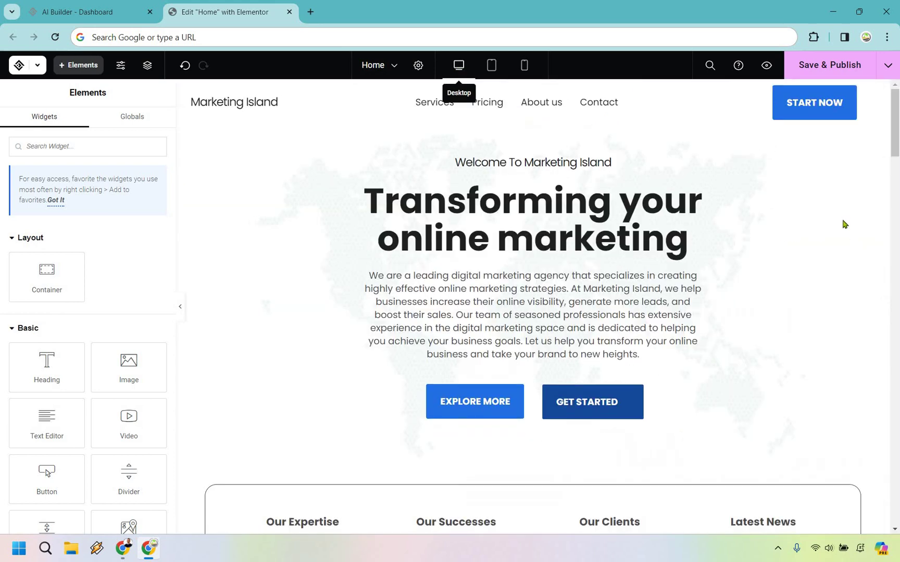
Step: Set the ending number of the Latest News counter to 999 in the statistics section
{"action": "scroll", "coordinate": [736, 208], "scroll_direction": "down", "scroll_amount": 6}
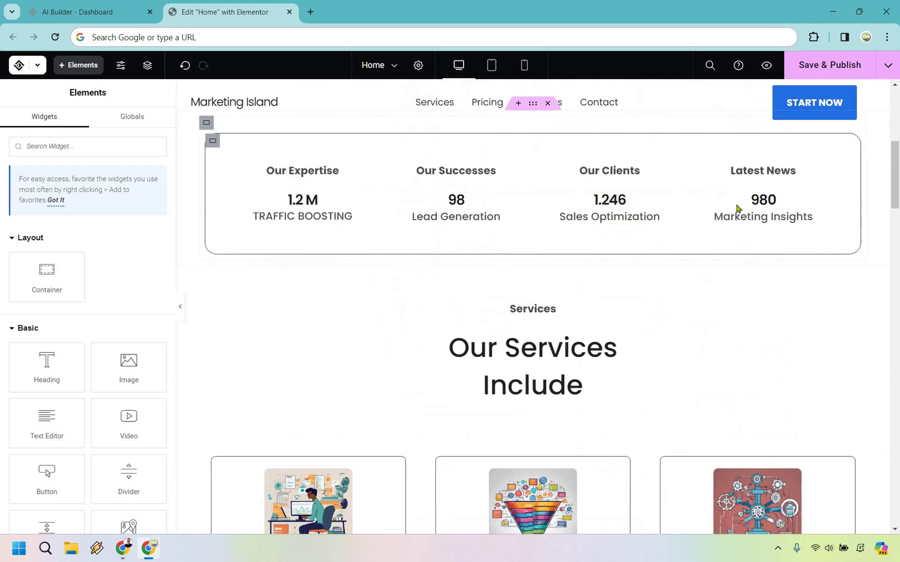
{"action": "left_click", "coordinate": [764, 203]}
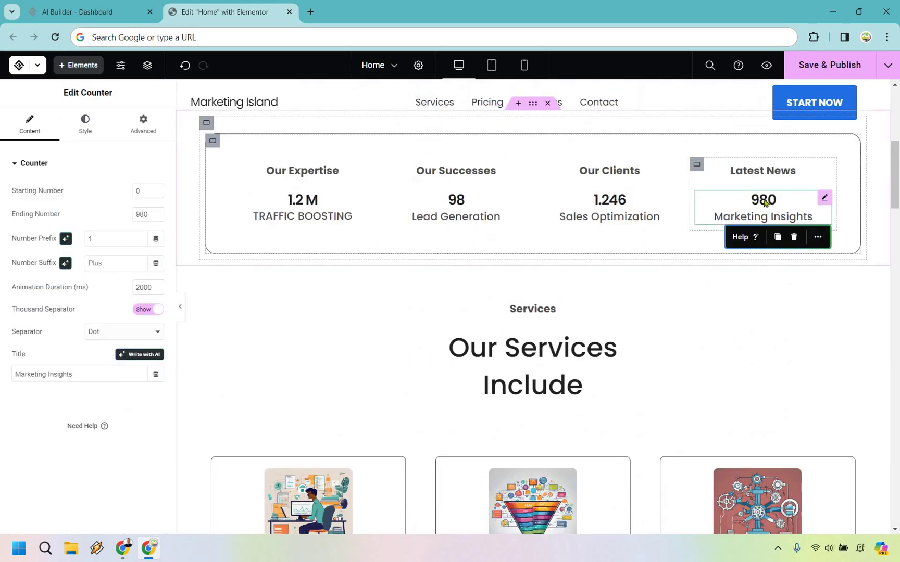
{"action": "left_click", "coordinate": [156, 219]}
{"action": "left_click", "coordinate": [845, 295]}
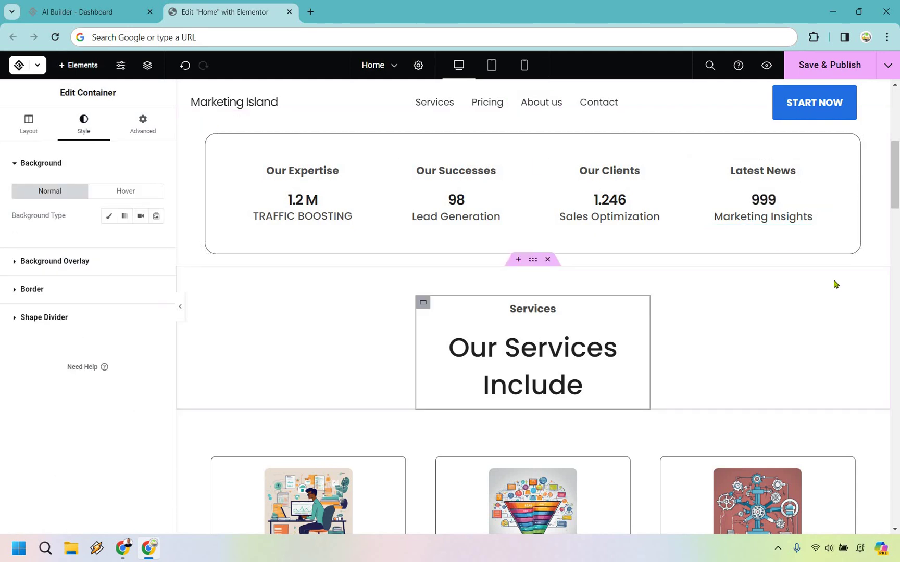
Step: Delete the whole statistics section with the four counters below the hero
{"action": "scroll", "coordinate": [826, 255], "scroll_direction": "up", "scroll_amount": 2}
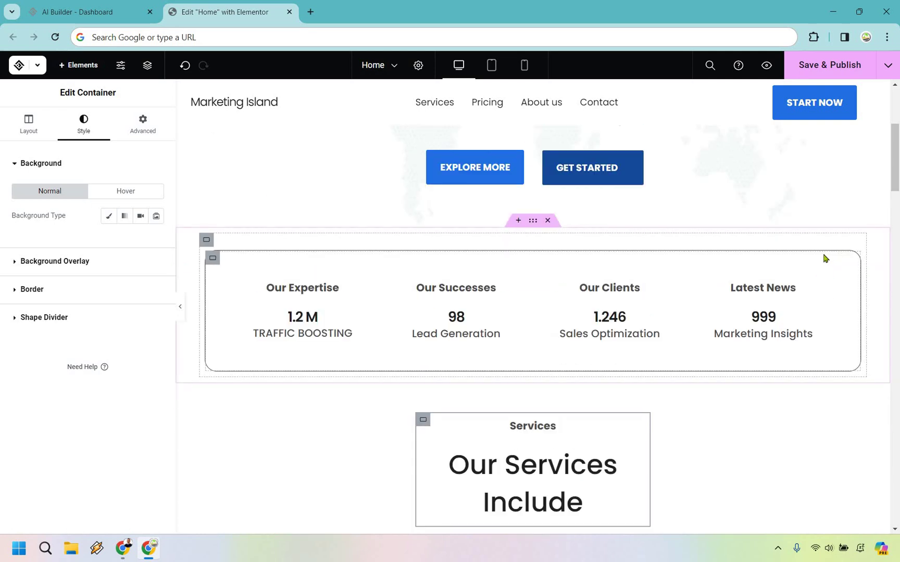
{"action": "left_click", "coordinate": [547, 222]}
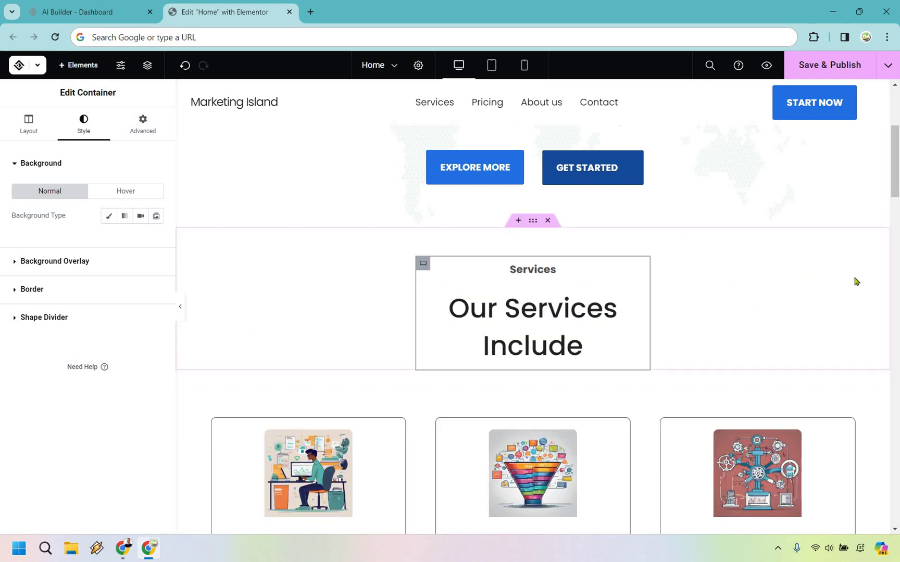
Step: Review the three service cards and open the settings of the Sales Optimization card's More Details button
{"action": "scroll", "coordinate": [883, 275], "scroll_direction": "down", "scroll_amount": 3}
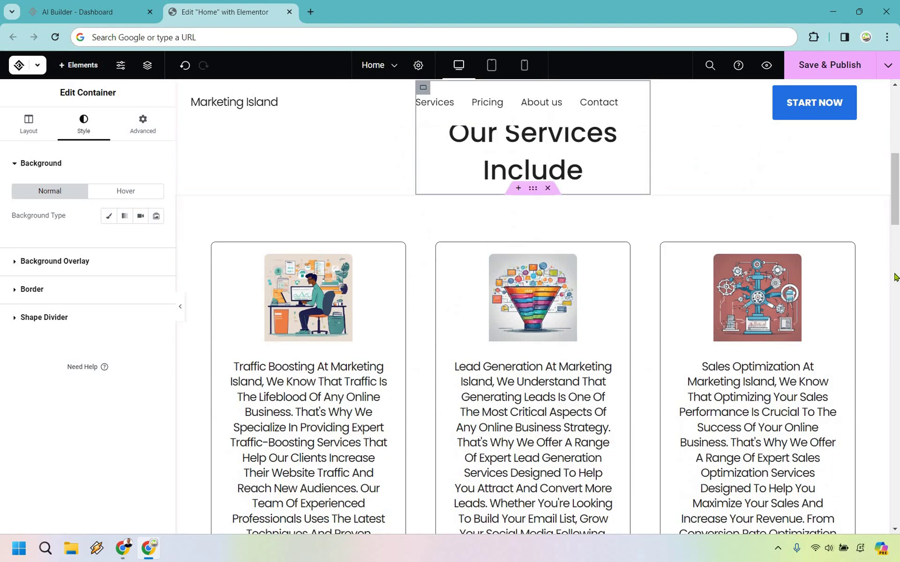
{"action": "scroll", "coordinate": [879, 298], "scroll_direction": "down", "scroll_amount": 3}
{"action": "scroll", "coordinate": [880, 294], "scroll_direction": "down", "scroll_amount": 3}
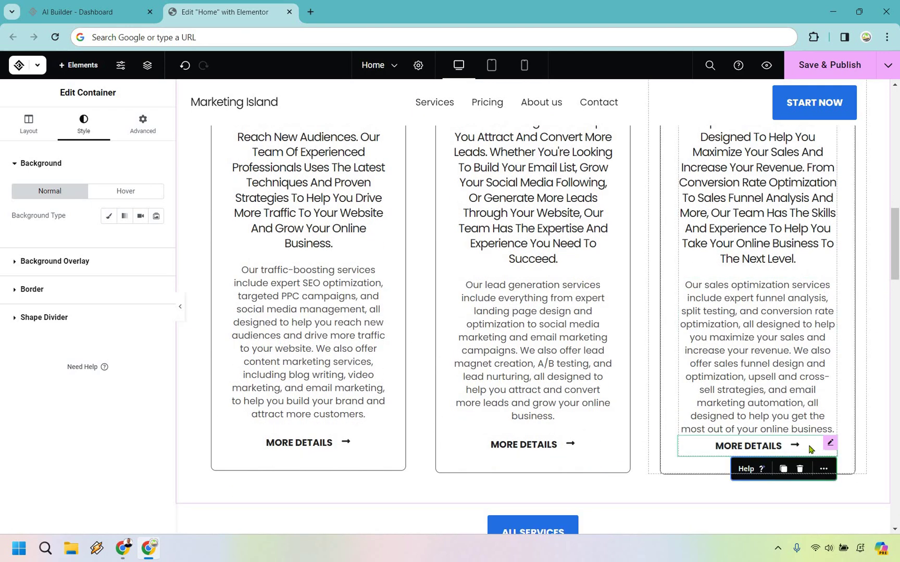
{"action": "left_click", "coordinate": [810, 449]}
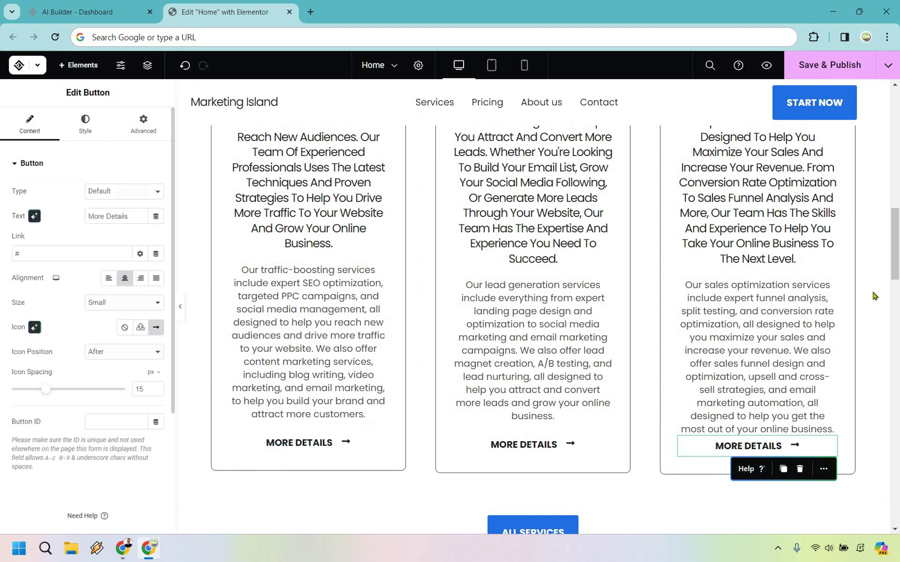
{"action": "scroll", "coordinate": [875, 295], "scroll_direction": "up", "scroll_amount": 4}
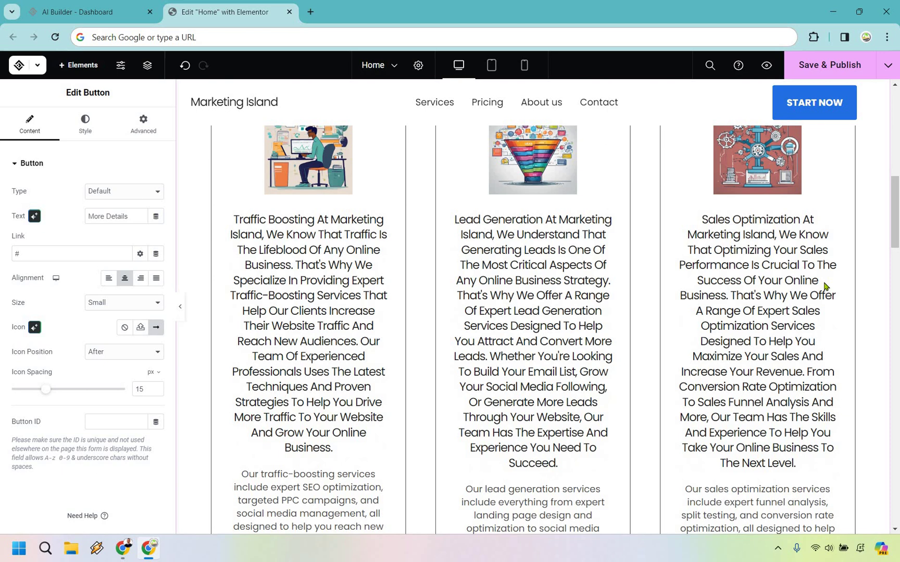
Step: Examine the editing settings of the Sales Optimization card's heading, description text and image
{"action": "scroll", "coordinate": [825, 286], "scroll_direction": "down", "scroll_amount": 1}
{"action": "left_click", "coordinate": [825, 287]}
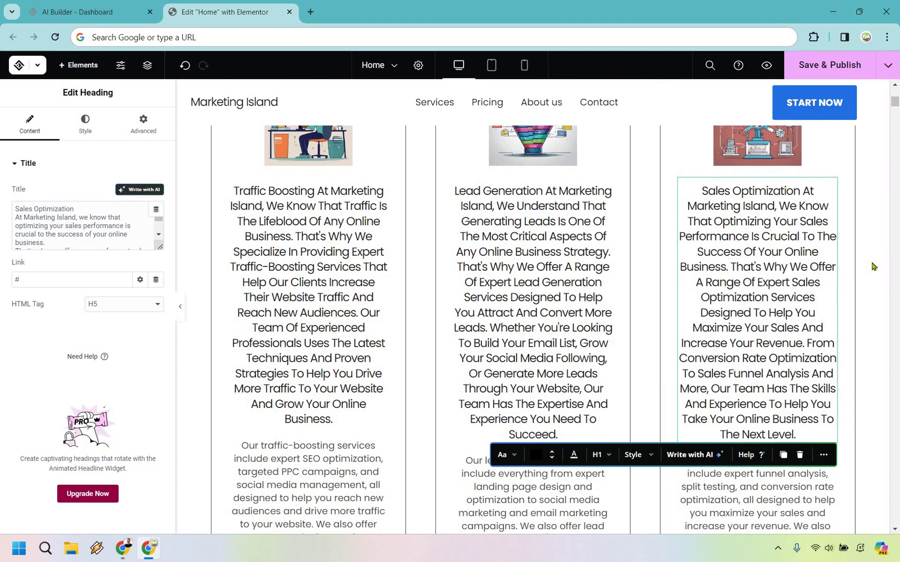
{"action": "scroll", "coordinate": [874, 267], "scroll_direction": "down", "scroll_amount": 2}
{"action": "left_click", "coordinate": [789, 334]}
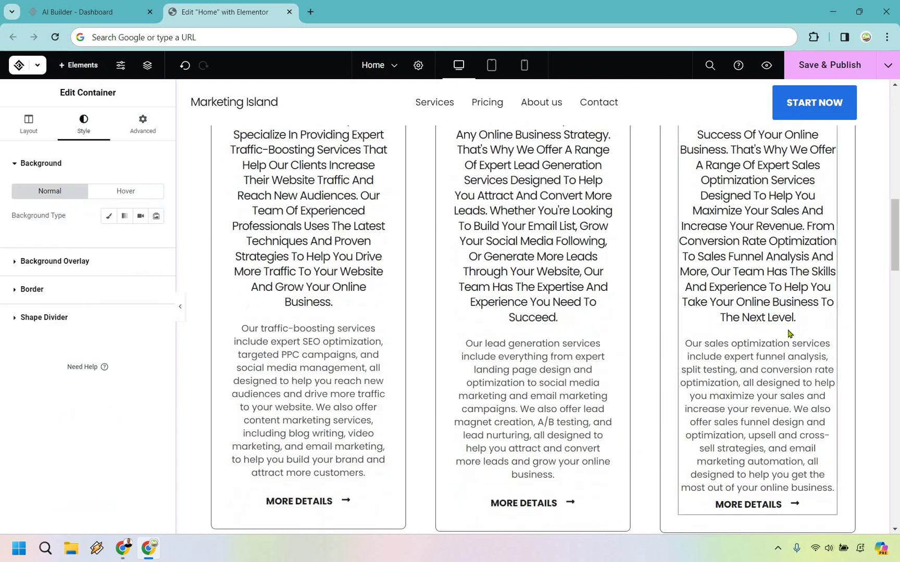
{"action": "scroll", "coordinate": [789, 334], "scroll_direction": "down", "scroll_amount": 1}
{"action": "left_click", "coordinate": [789, 334]}
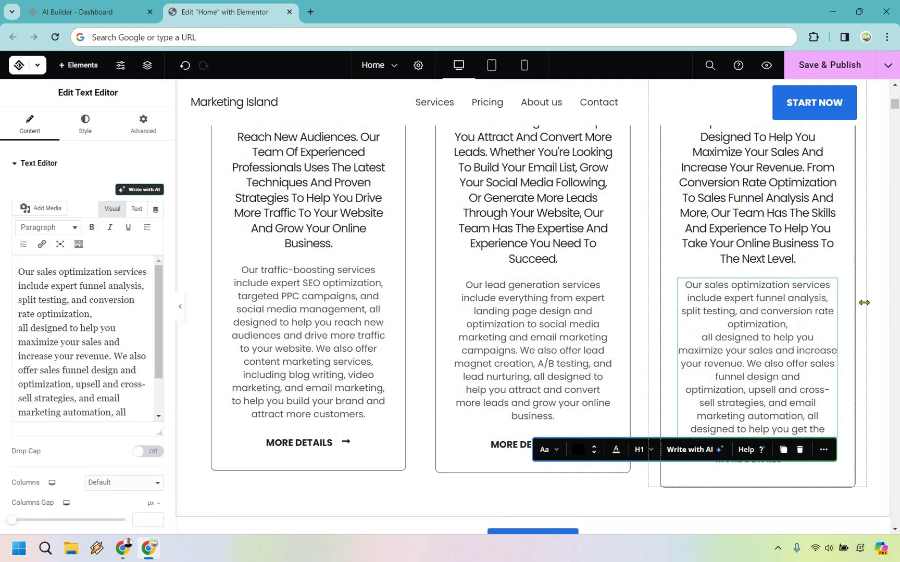
{"action": "scroll", "coordinate": [759, 297], "scroll_direction": "up", "scroll_amount": 6}
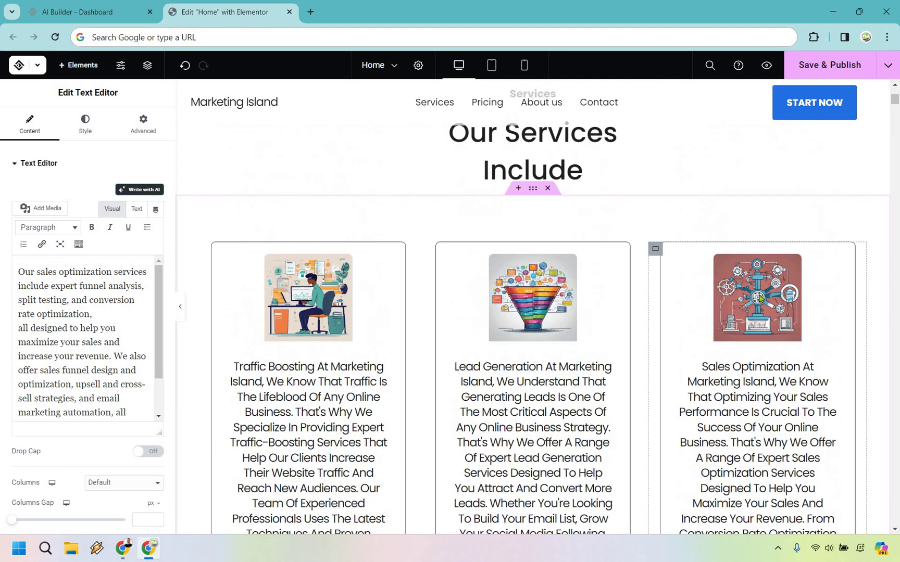
{"action": "left_click", "coordinate": [759, 298]}
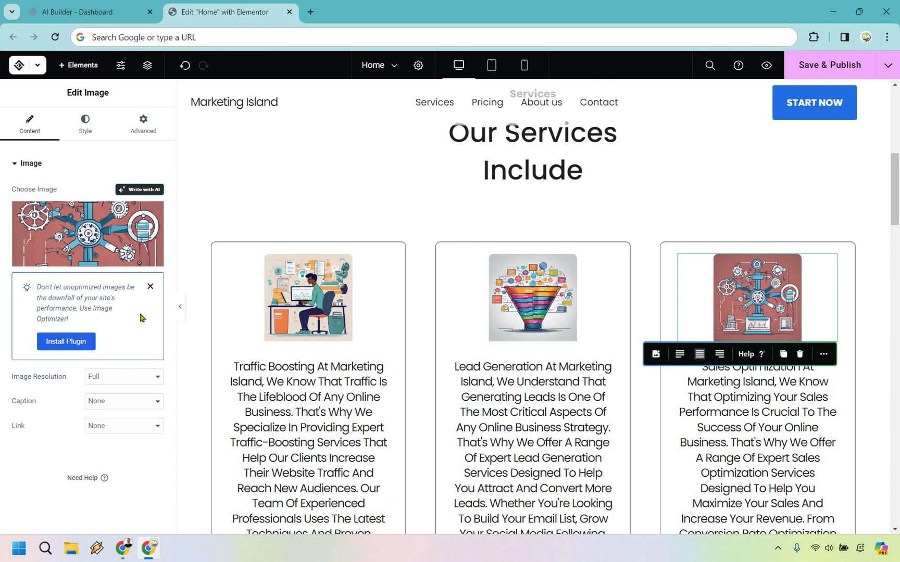
{"action": "mouse_move", "coordinate": [116, 233]}
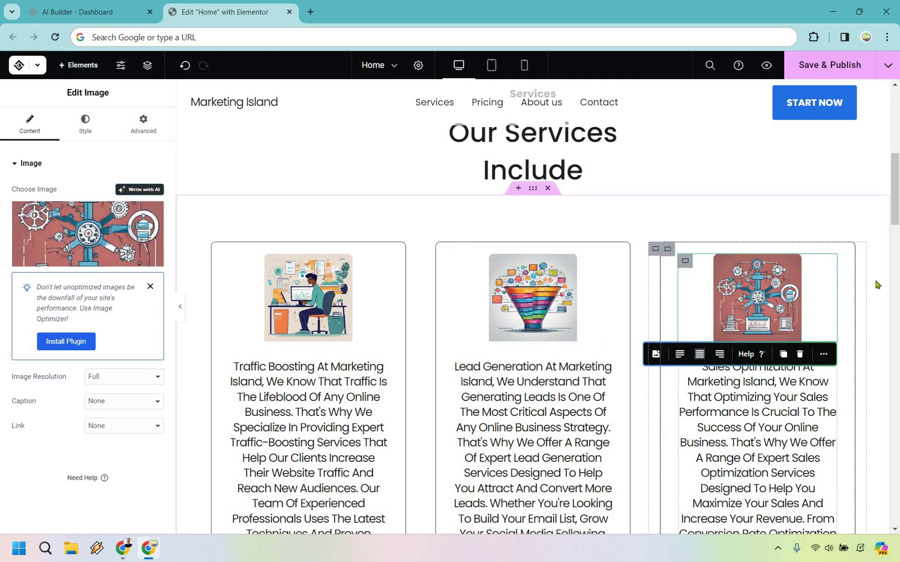
Step: Review the home page from the All Services button through the Our Vision section to the pricing plans
{"action": "left_click_drag", "start_coordinate": [898, 232], "coordinate": [898, 312]}
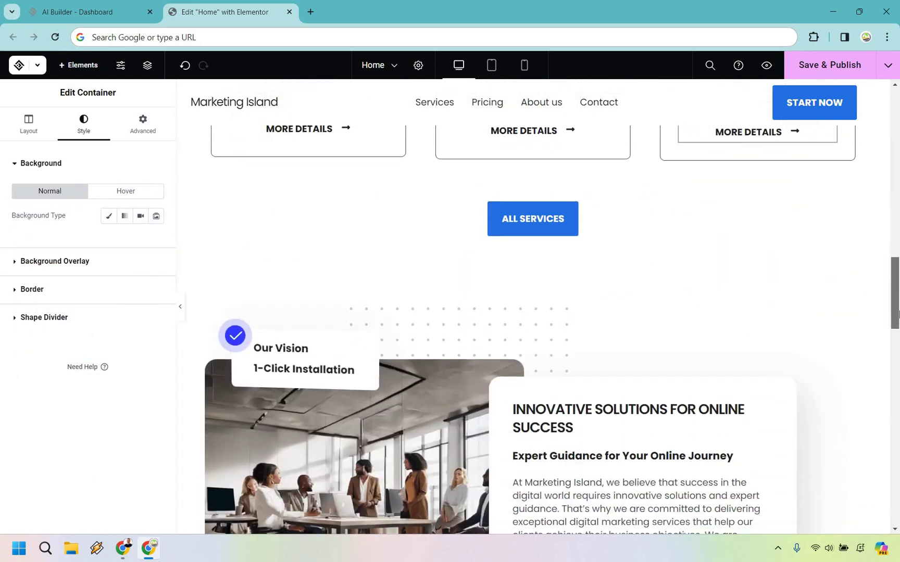
{"action": "scroll", "coordinate": [898, 313], "scroll_direction": "down", "scroll_amount": 3}
{"action": "scroll", "coordinate": [898, 302], "scroll_direction": "up", "scroll_amount": 1}
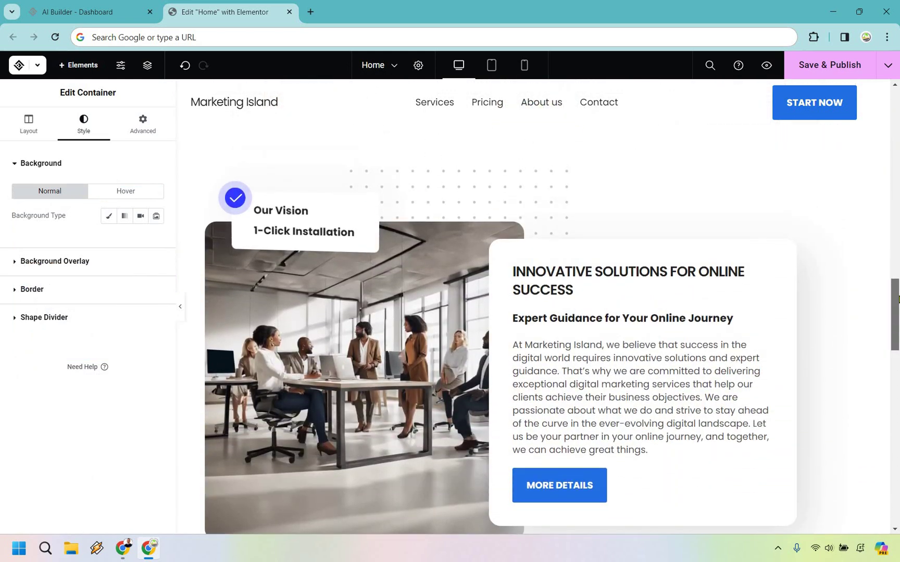
{"action": "scroll", "coordinate": [898, 297], "scroll_direction": "up", "scroll_amount": 1}
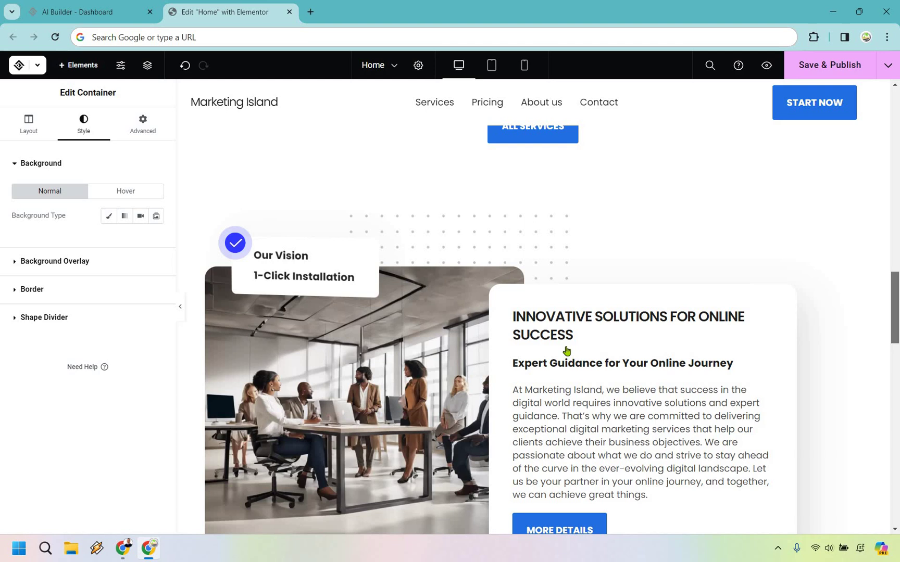
{"action": "scroll", "coordinate": [599, 350], "scroll_direction": "down", "scroll_amount": 3}
{"action": "scroll", "coordinate": [613, 352], "scroll_direction": "up", "scroll_amount": 2}
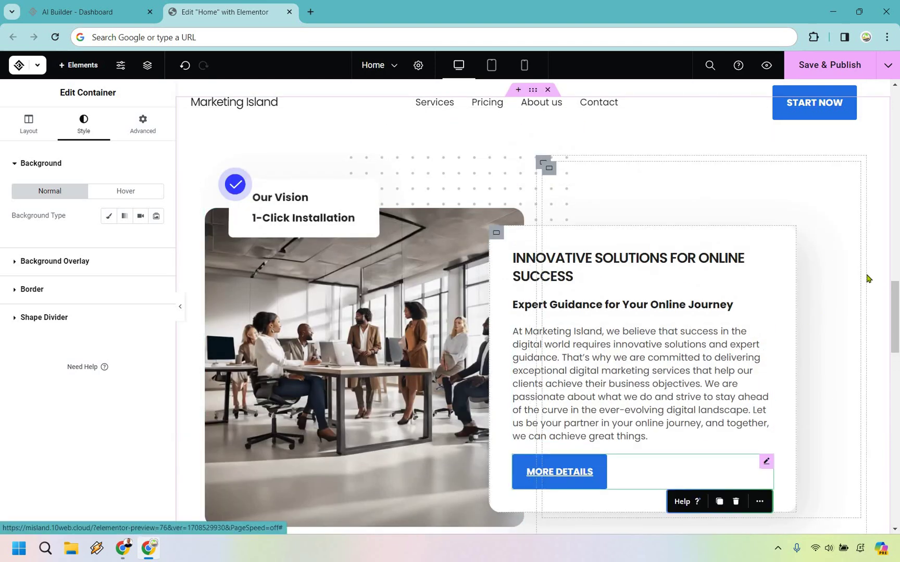
{"action": "scroll", "coordinate": [868, 279], "scroll_direction": "down", "scroll_amount": 10}
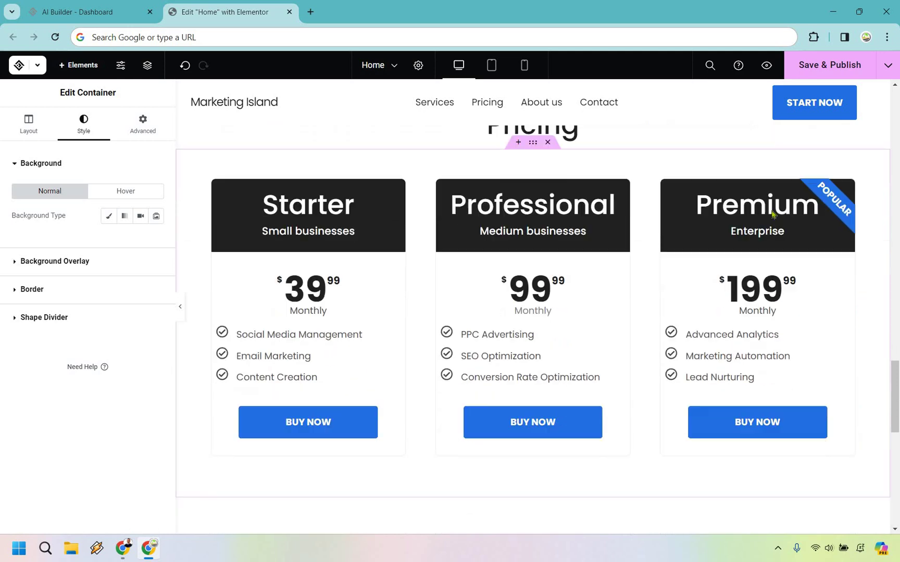
{"action": "scroll", "coordinate": [771, 216], "scroll_direction": "up", "scroll_amount": 2}
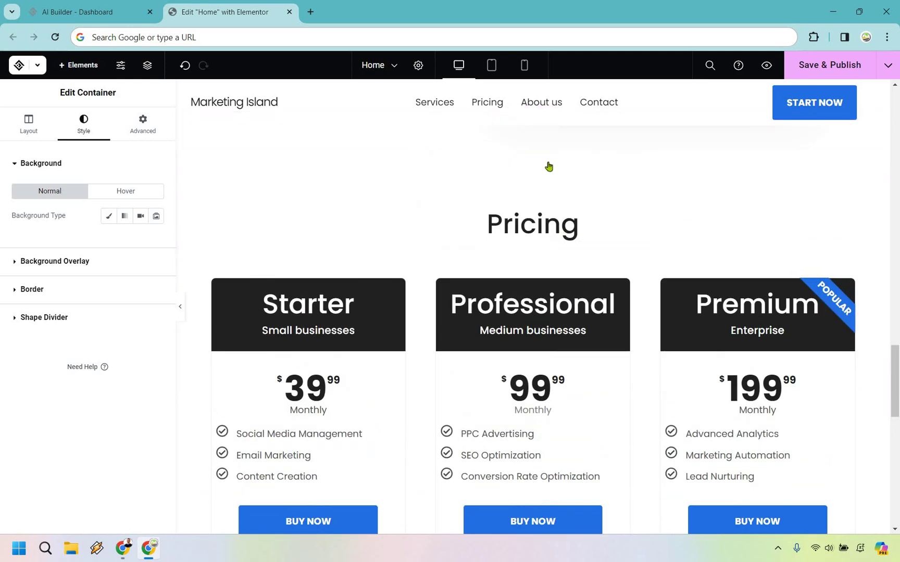
Step: Delete the Pricing heading and the section with the Starter, Professional and Premium plans
{"action": "left_click", "coordinate": [568, 168]}
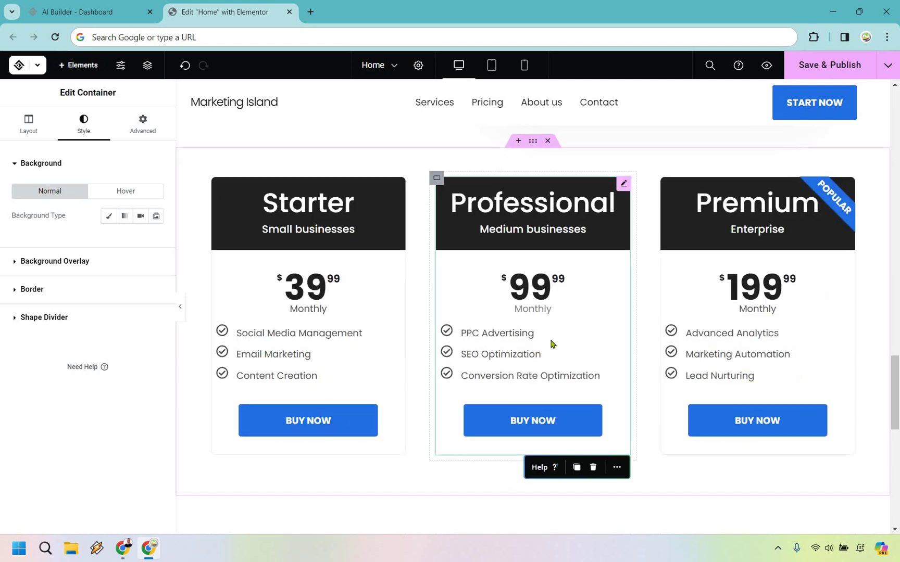
{"action": "scroll", "coordinate": [553, 343], "scroll_direction": "up", "scroll_amount": 3}
{"action": "key", "text": "Delete"}
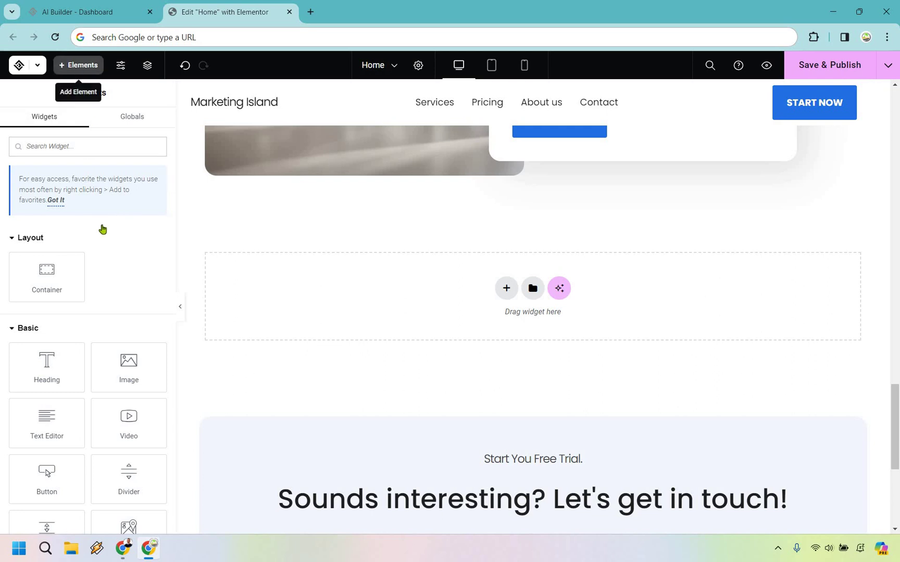
Step: Insert an empty container directly below the Our Vision section, and go back to the widget list
{"action": "left_click_drag", "start_coordinate": [52, 215], "coordinate": [609, 297]}
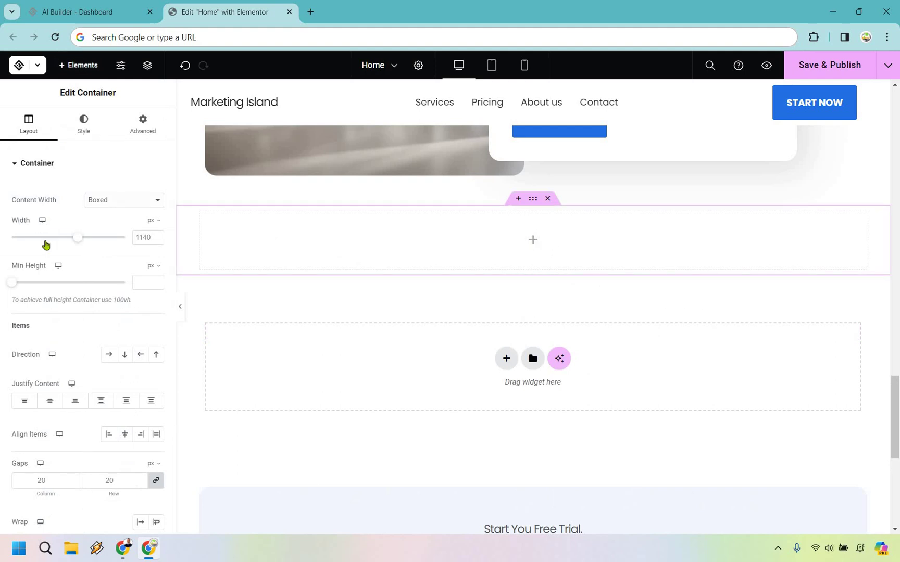
{"action": "key", "text": "ctrl+p"}
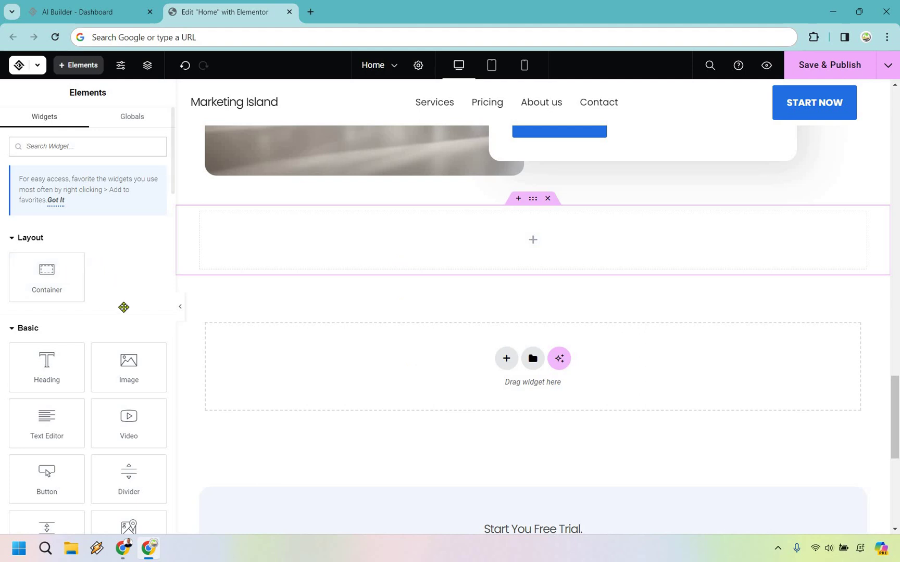
Step: Place a Video widget below the empty container, delete its container, and undo and redo that deletion
{"action": "scroll", "coordinate": [122, 307], "scroll_direction": "down", "scroll_amount": 2}
{"action": "left_click_drag", "start_coordinate": [128, 307], "coordinate": [681, 344]}
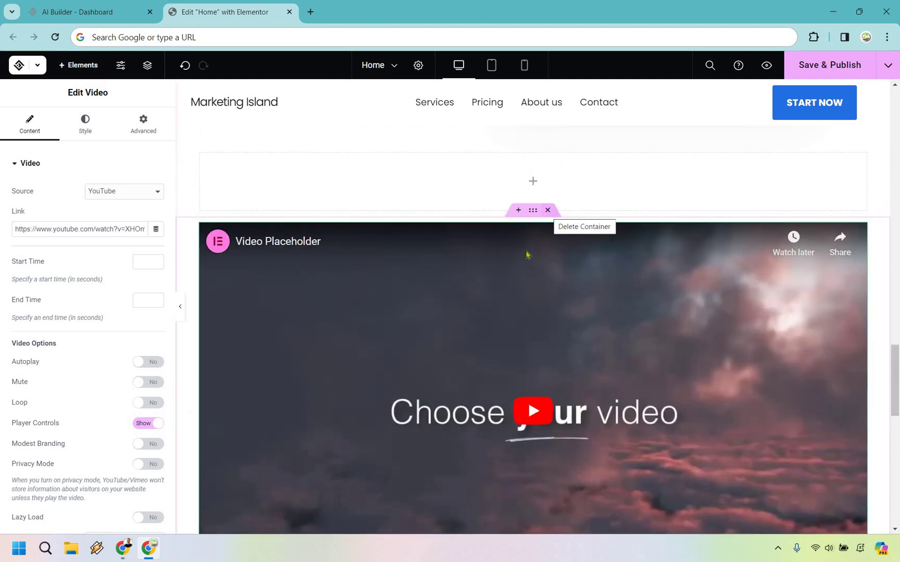
{"action": "left_click", "coordinate": [547, 211]}
{"action": "left_click", "coordinate": [185, 66]}
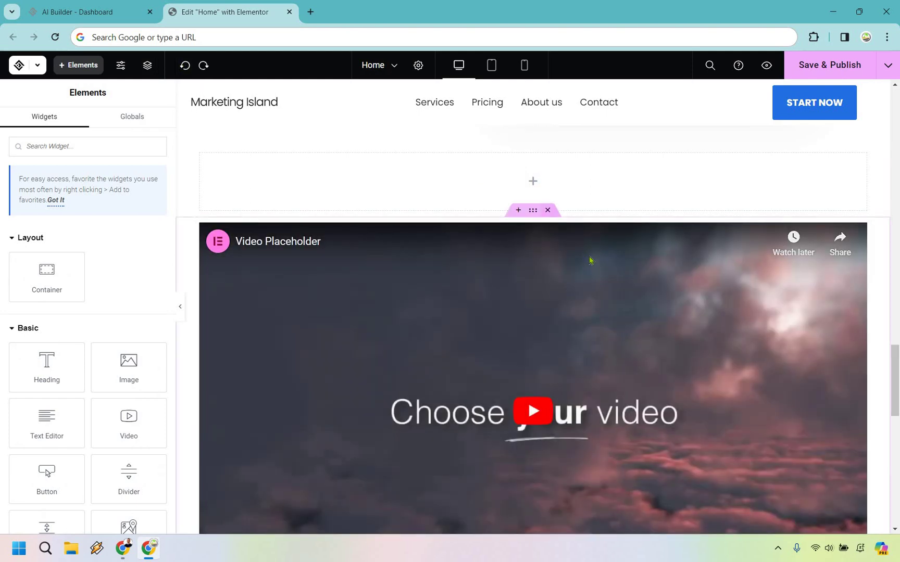
{"action": "key", "text": "ctrl+shift+z"}
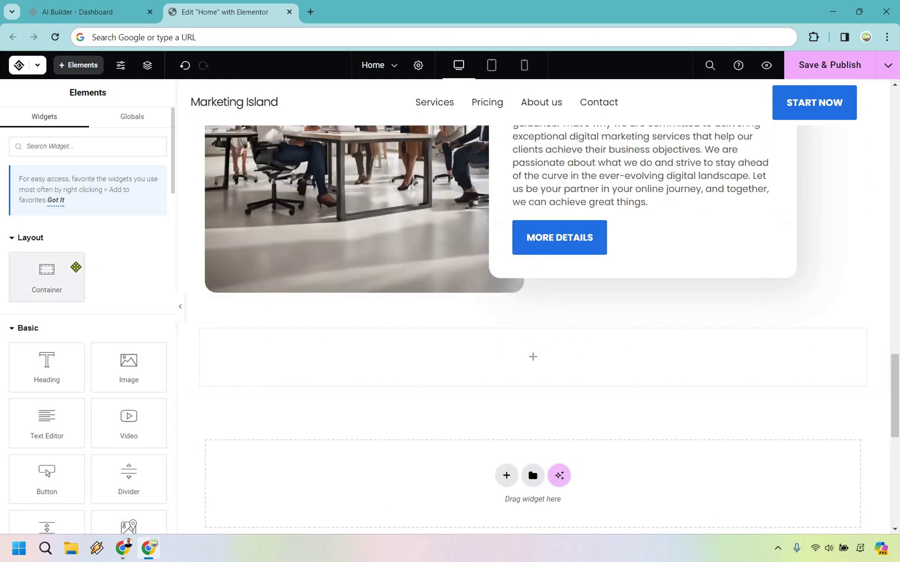
Step: Examine the footer's contact icon list, and check the save options from the top of the page
{"action": "scroll", "coordinate": [78, 281], "scroll_direction": "down", "scroll_amount": 2}
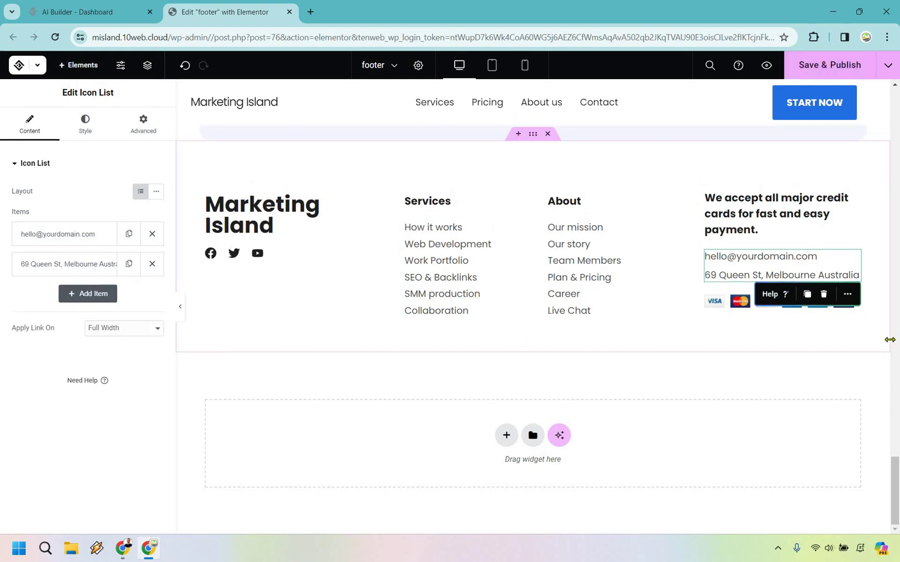
{"action": "scroll", "coordinate": [889, 339], "scroll_direction": "up", "scroll_amount": 15}
{"action": "scroll", "coordinate": [896, 209], "scroll_direction": "up", "scroll_amount": 10}
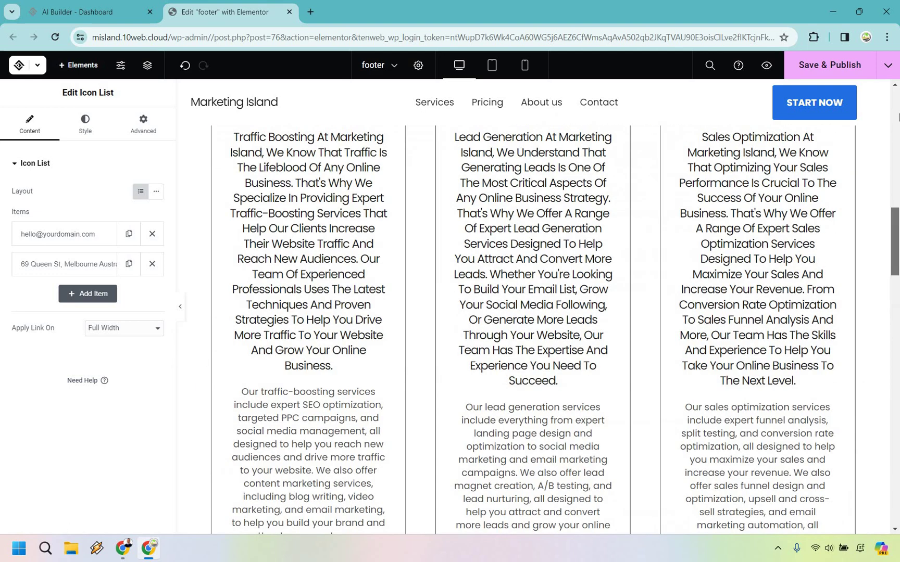
{"action": "scroll", "coordinate": [898, 116], "scroll_direction": "up", "scroll_amount": 10}
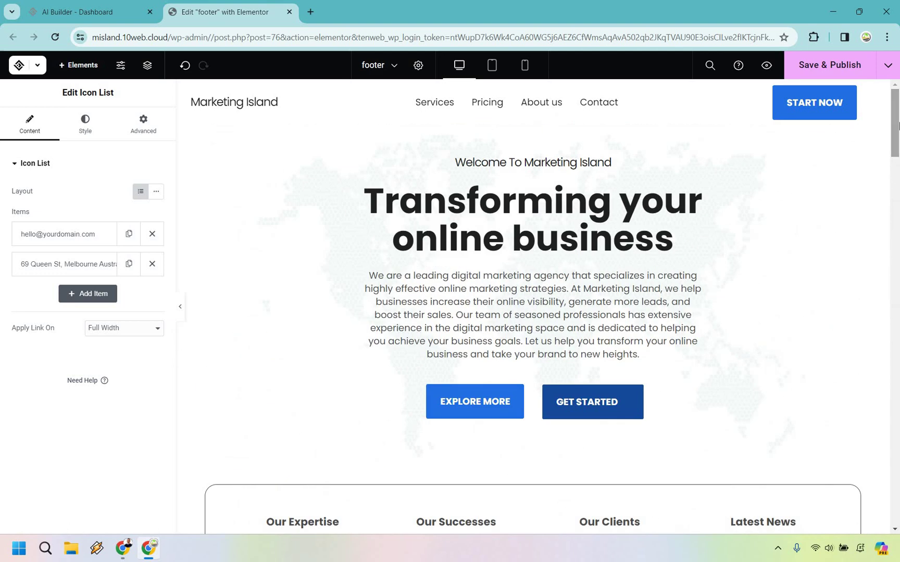
{"action": "left_click", "coordinate": [888, 65]}
{"action": "left_click", "coordinate": [867, 197]}
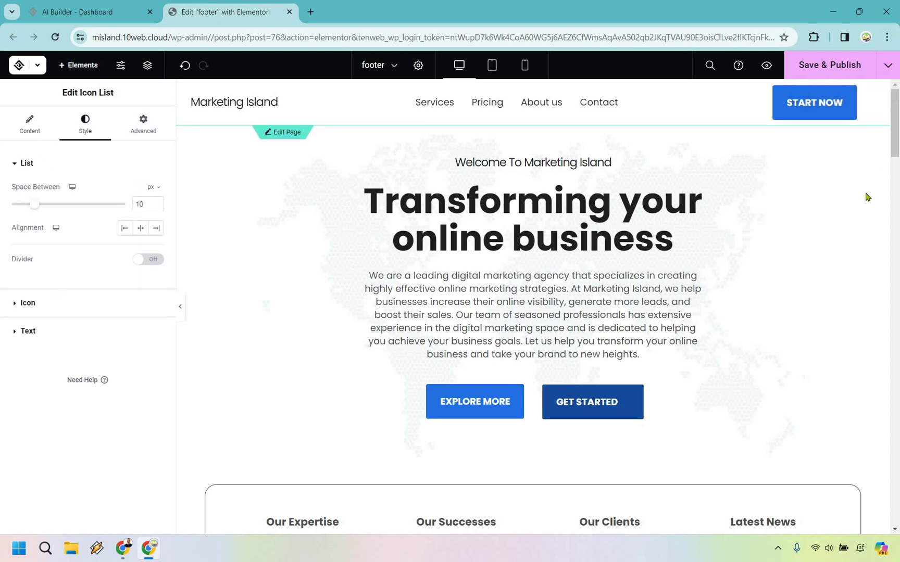